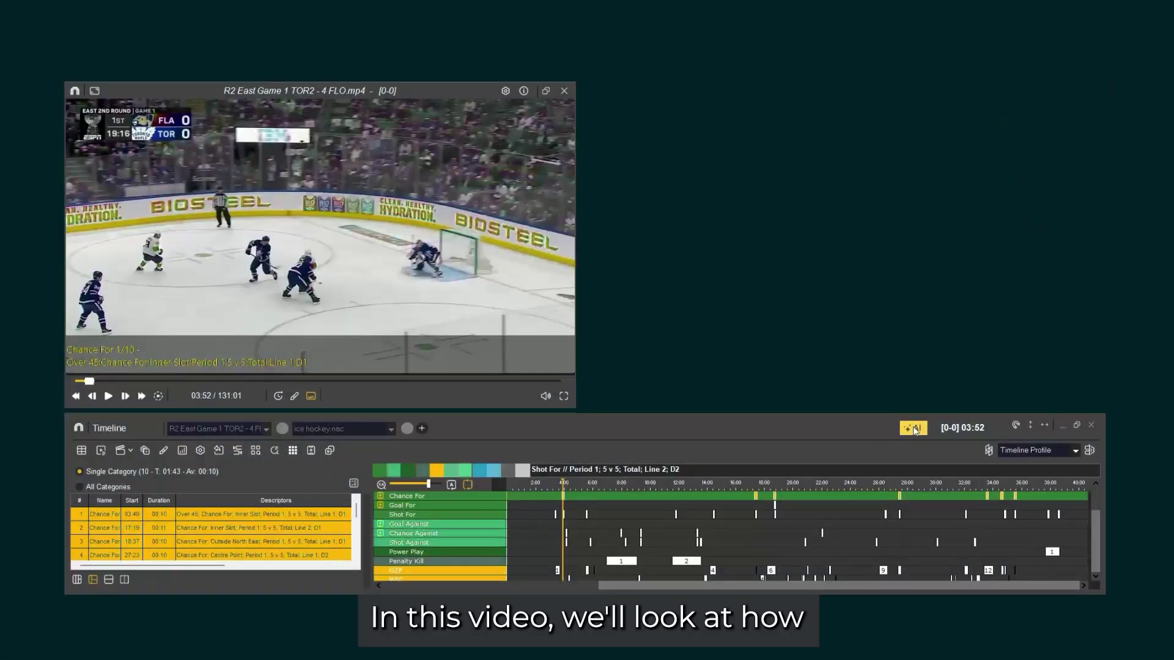
# Create AI contexts from the timeline, the filtered Breakout clips and the 66-clip Forecheck - list.
pyautogui.click(915, 430)
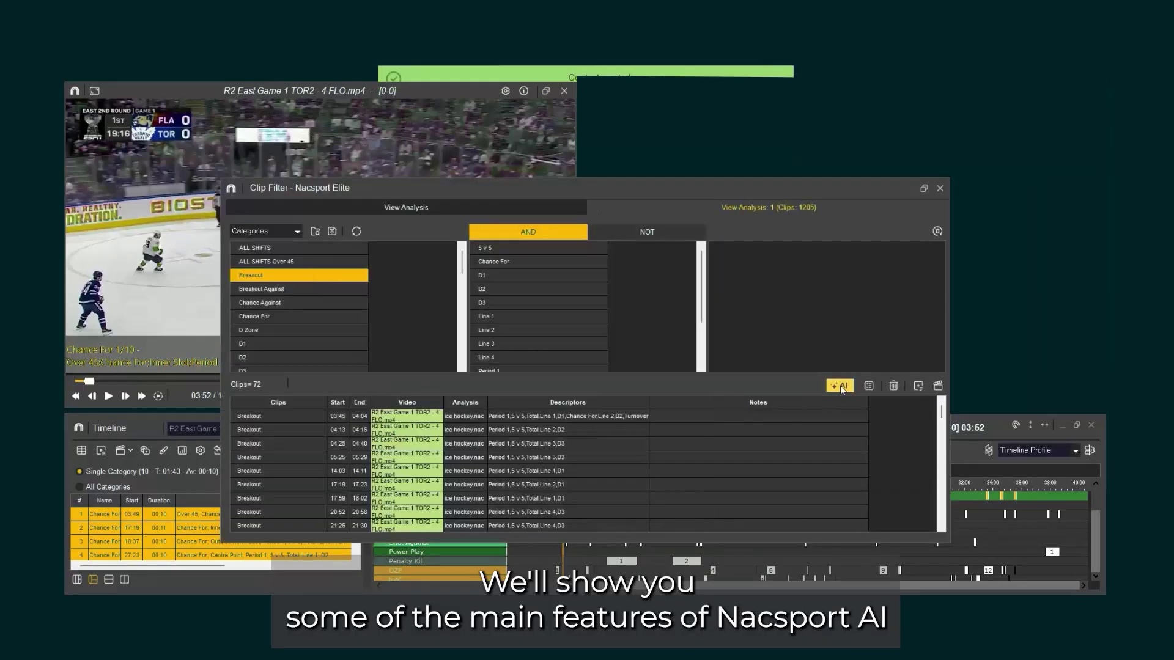
pyautogui.click(840, 385)
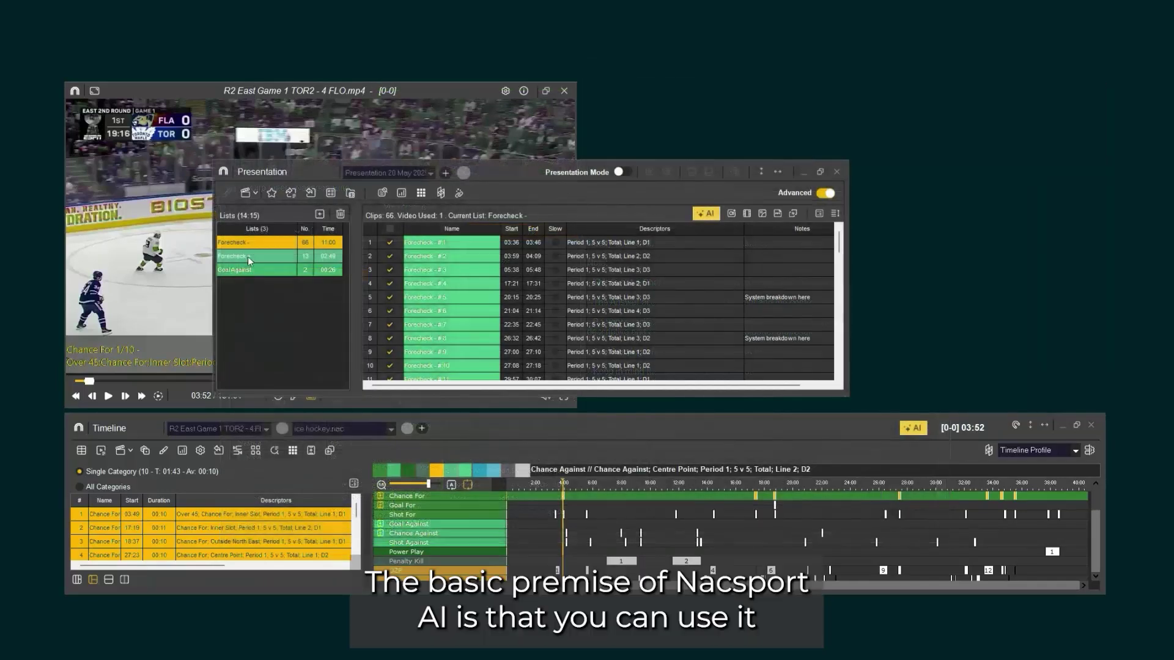
pyautogui.click(251, 255)
pyautogui.click(255, 242)
pyautogui.click(704, 213)
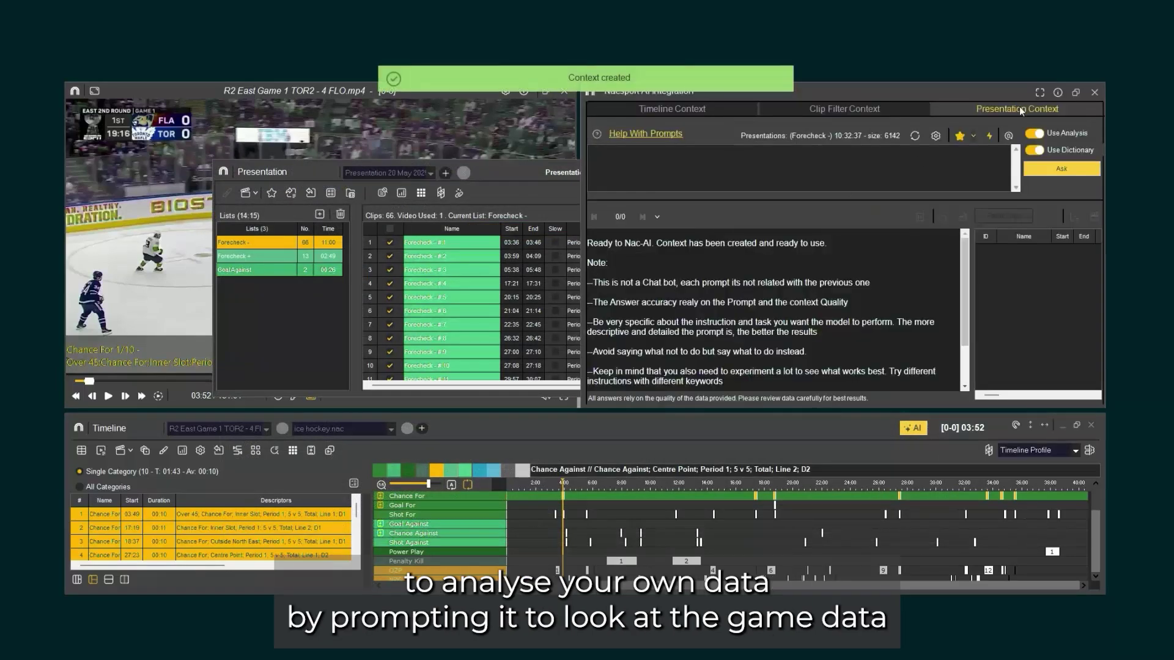
# Close the AI and Presentation windows, then scroll the PDF report to pages 2–3 and back to page 1.
pyautogui.click(1094, 92)
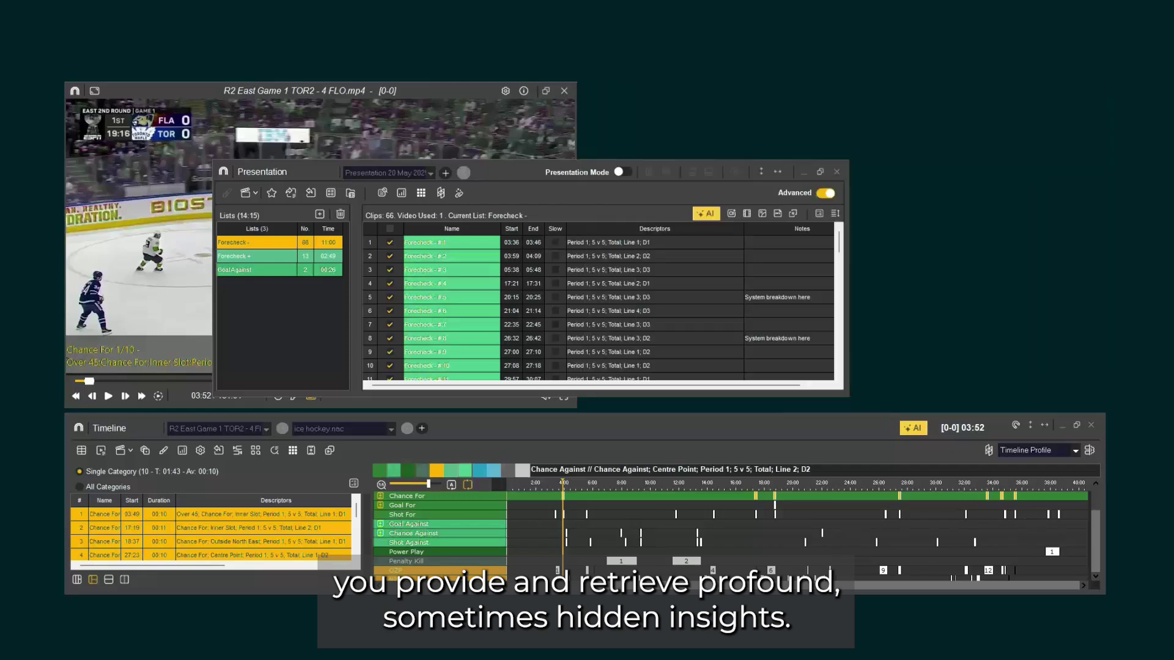
pyautogui.click(836, 173)
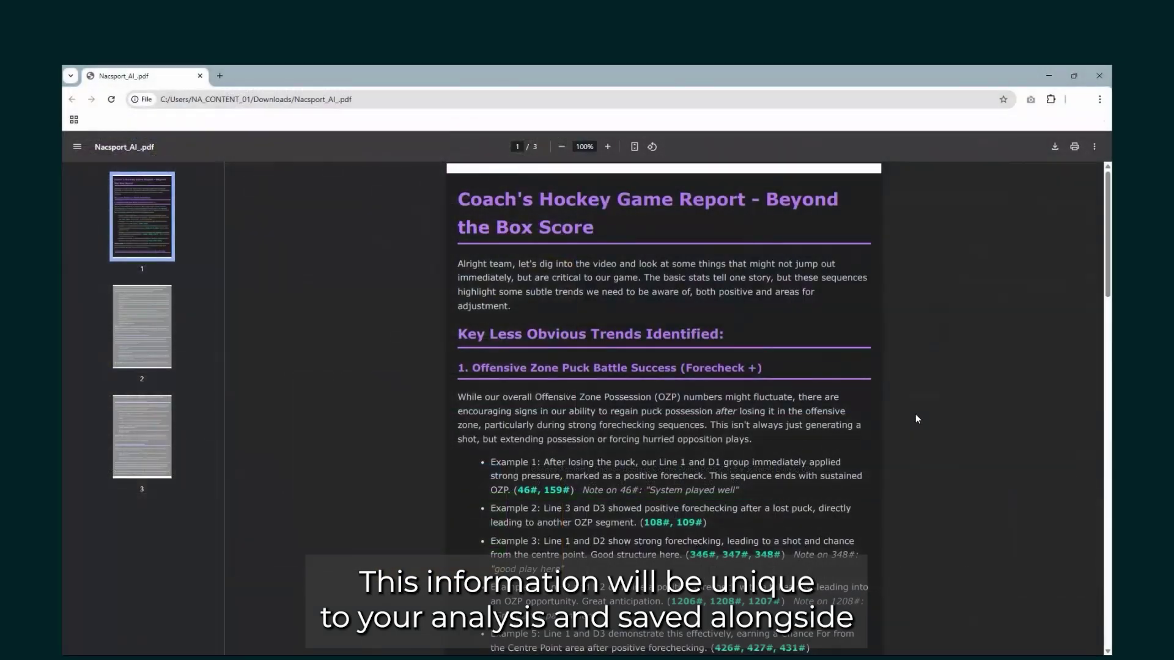
pyautogui.scroll(-10, 806, 405)
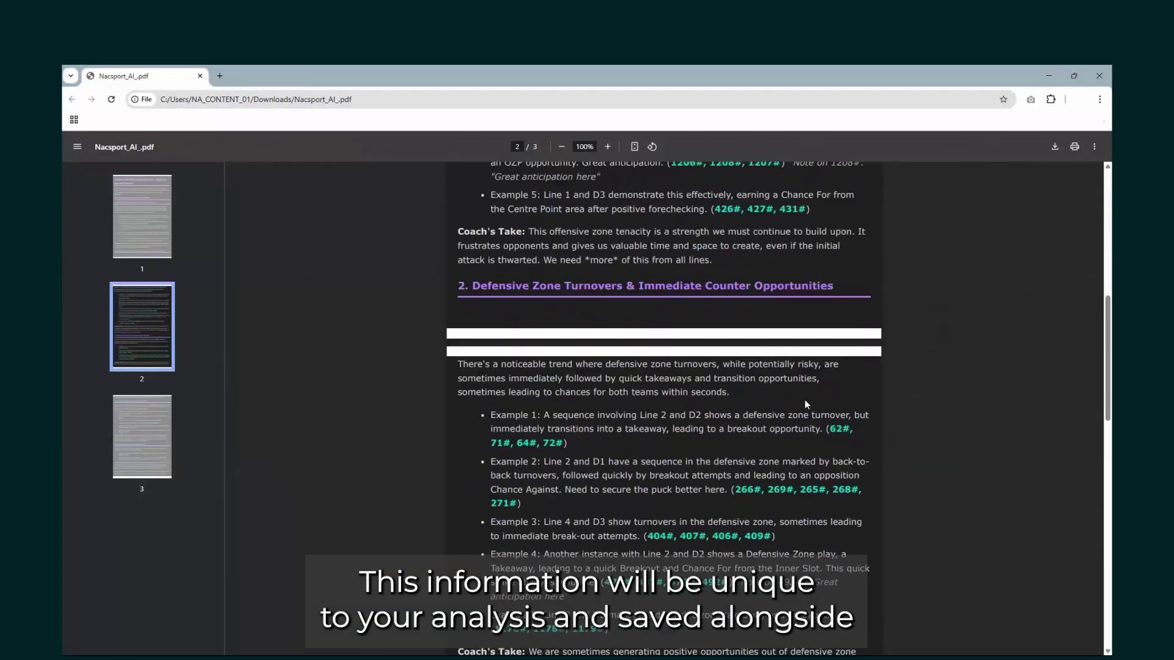
pyautogui.scroll(-15, 805, 404)
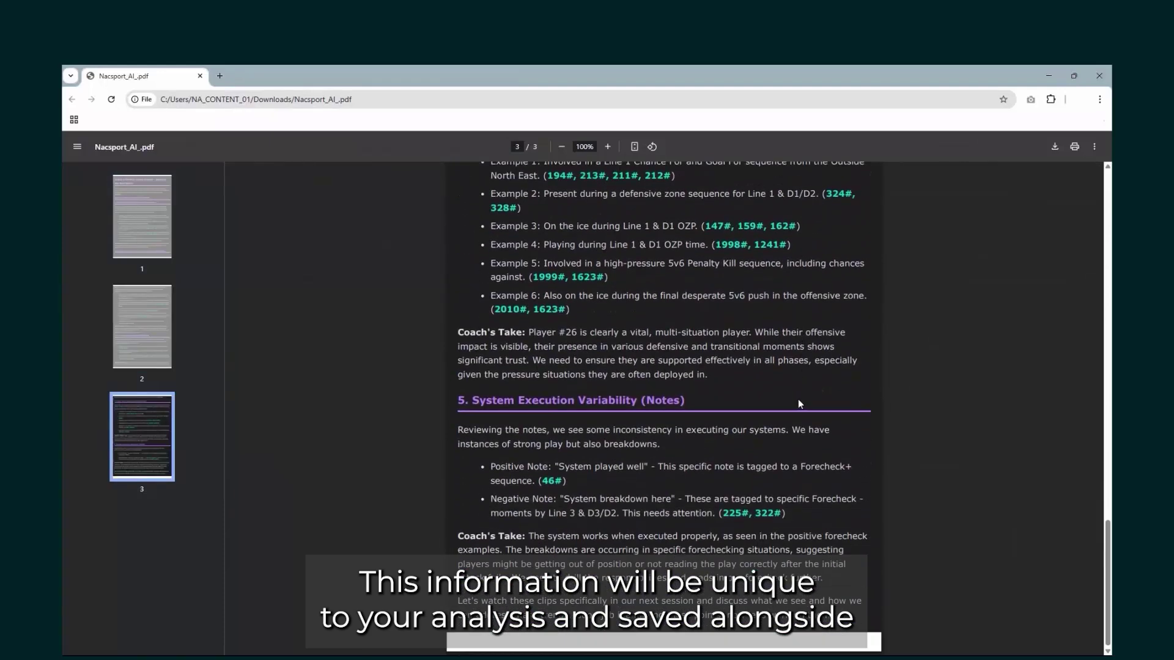
pyautogui.scroll(20, 796, 402)
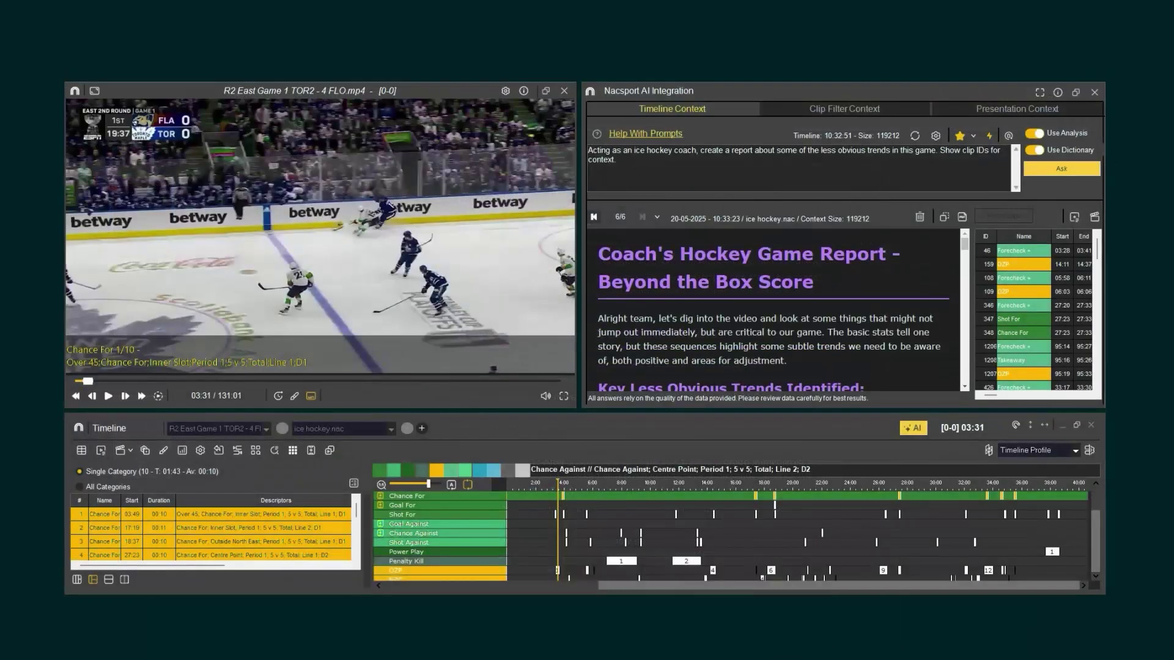
# Export the coaching report as a PDF into the Downloads folder.
pyautogui.click(944, 219)
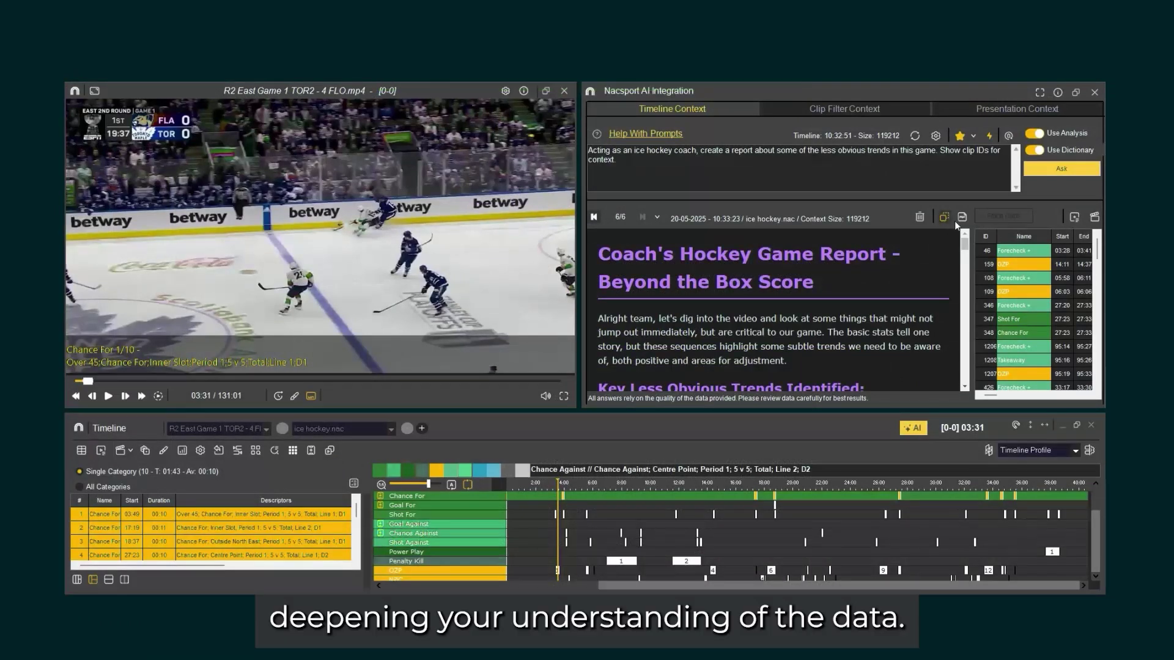
pyautogui.click(962, 219)
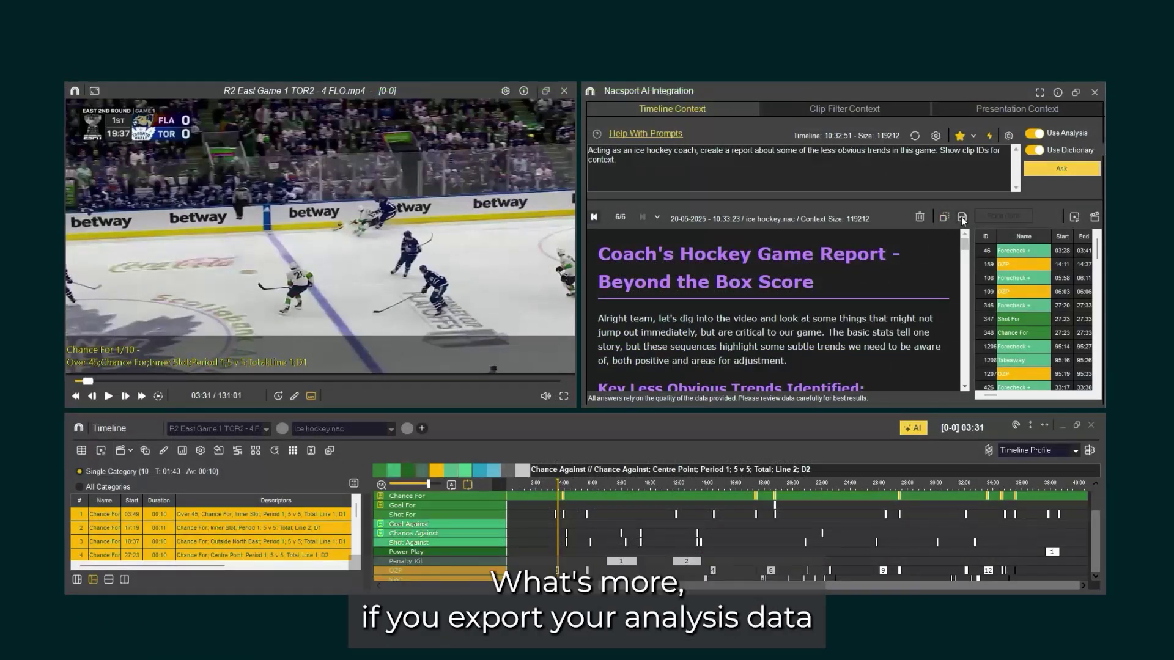
pyautogui.click(622, 235)
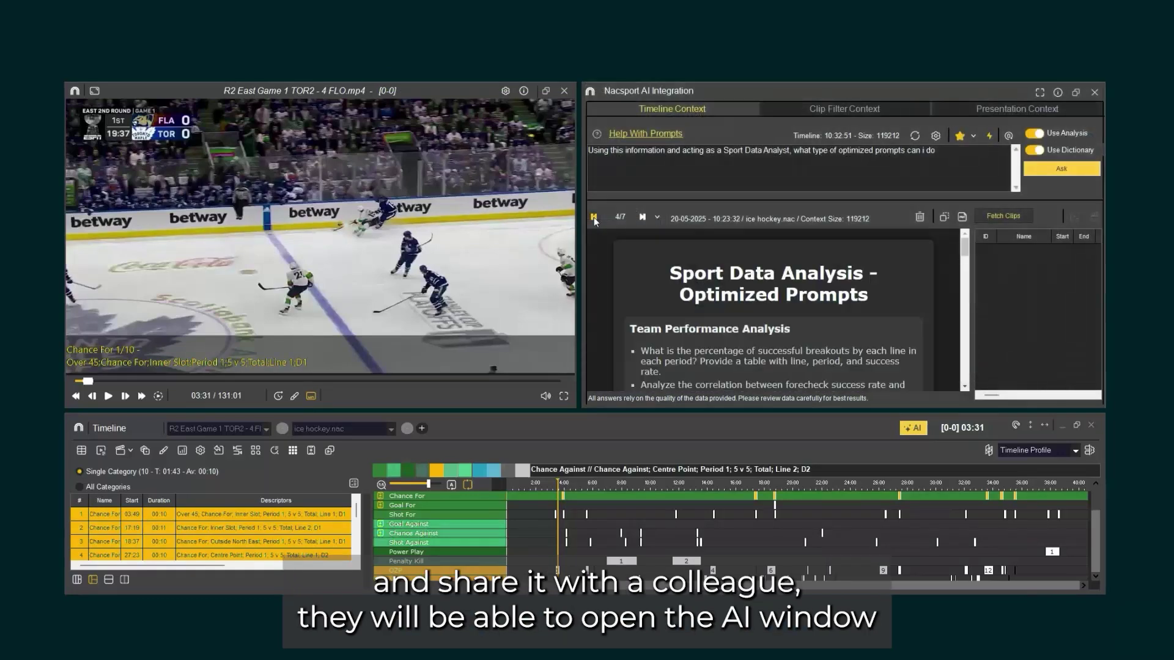
# Step back through saved AI answers to the first, then forward to the optimised-prompts answer.
pyautogui.click(594, 217)
pyautogui.click(593, 218)
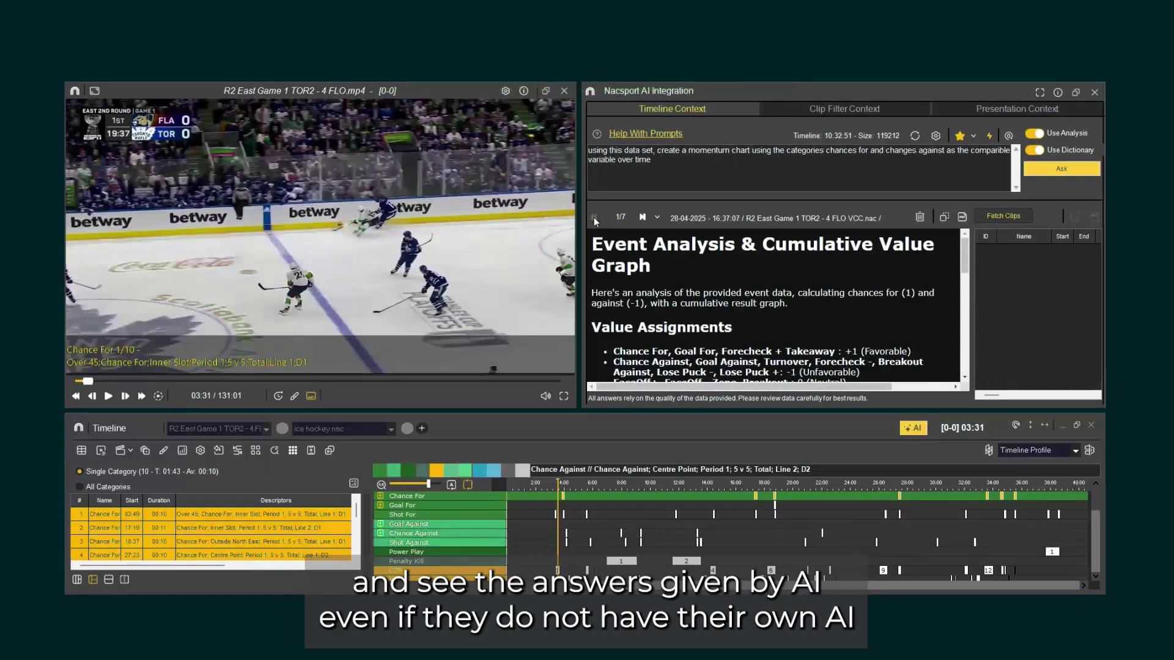
pyautogui.click(645, 212)
pyautogui.click(644, 216)
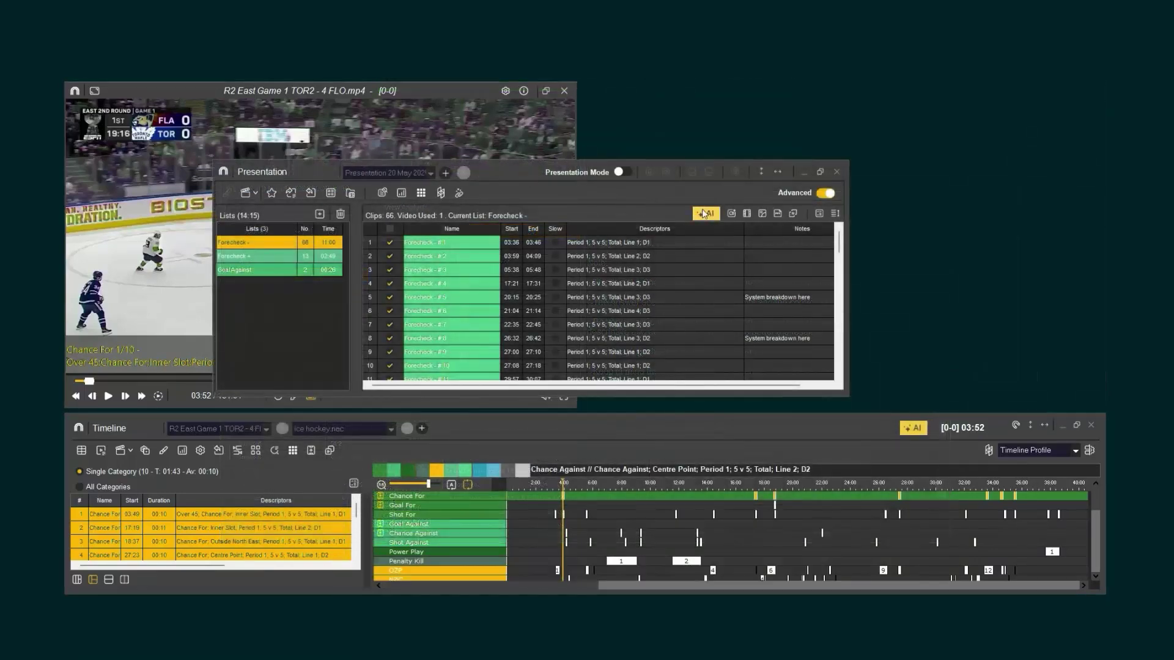
# Generate AI context from the Forecheck - list, then close the AI Integration and Presentation windows.
pyautogui.click(704, 214)
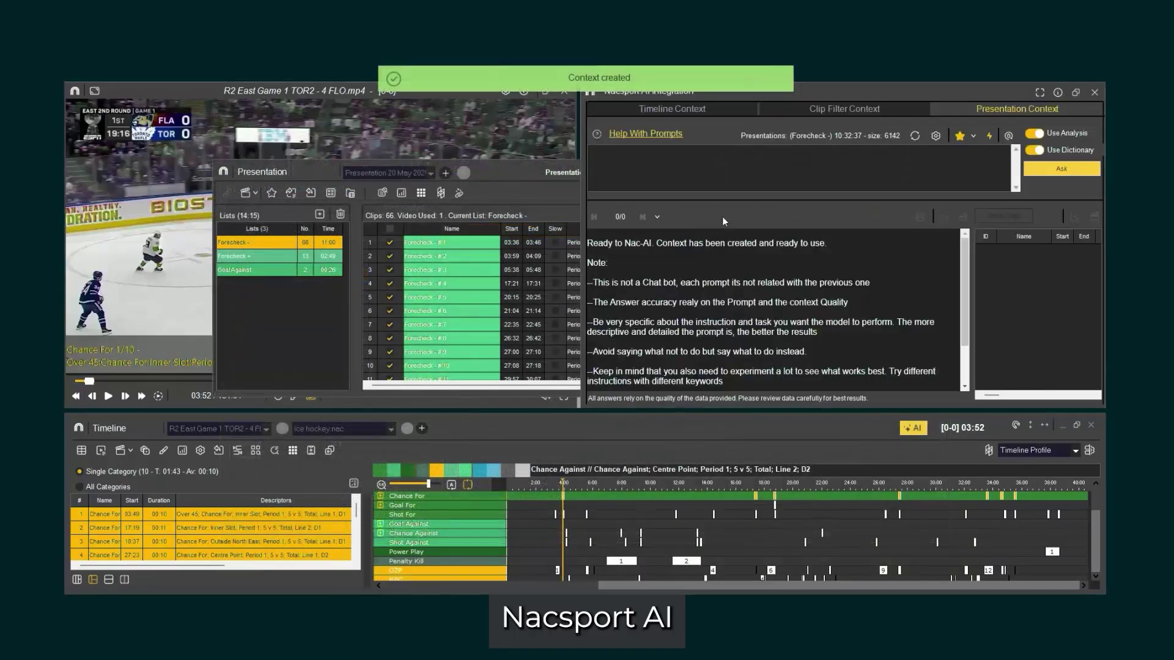
pyautogui.click(1095, 92)
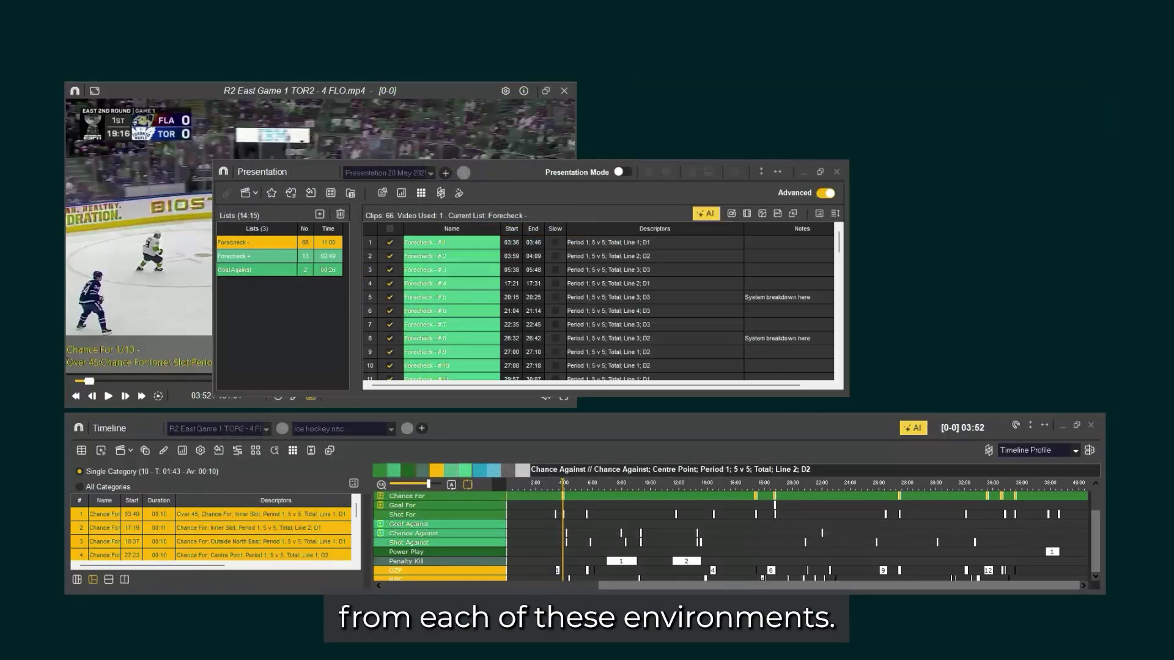
pyautogui.click(836, 172)
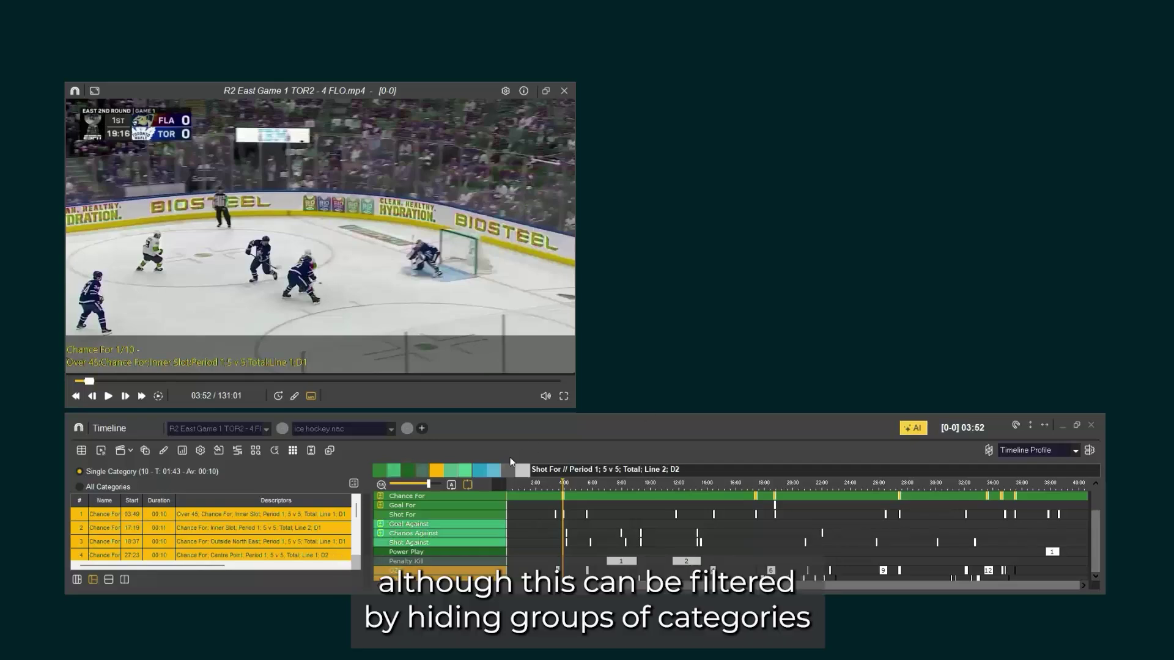
# Hide the Chance/Goal/Shot For and Against rows, restore them, and create a Timeline AI context.
pyautogui.click(380, 472)
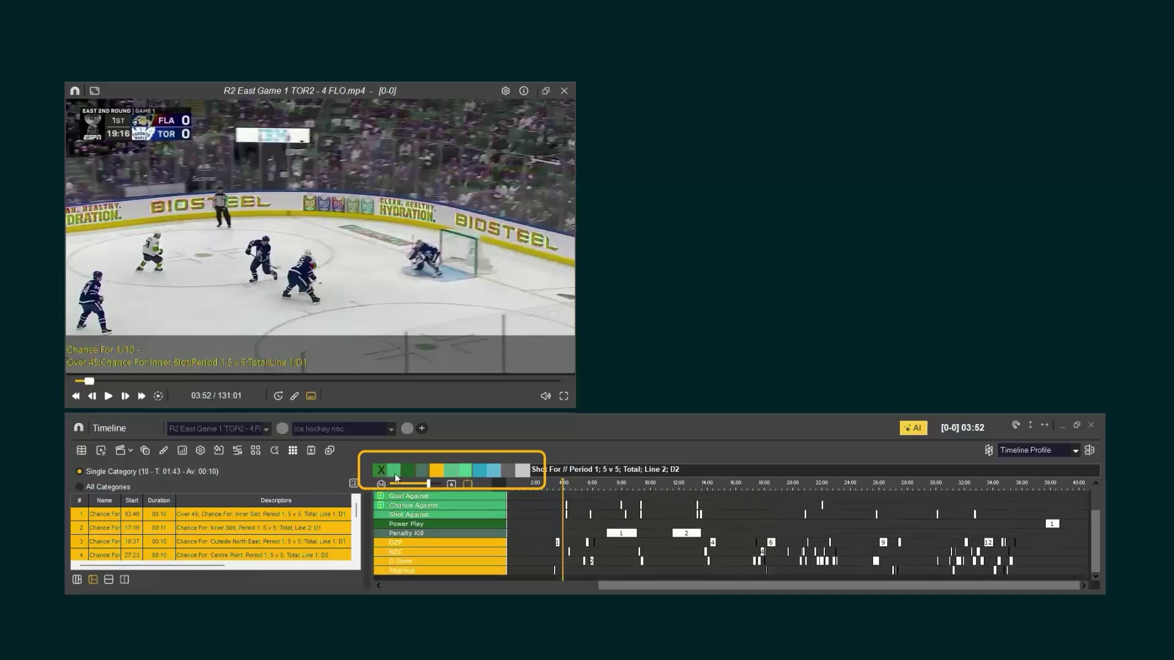
pyautogui.click(395, 473)
pyautogui.click(383, 472)
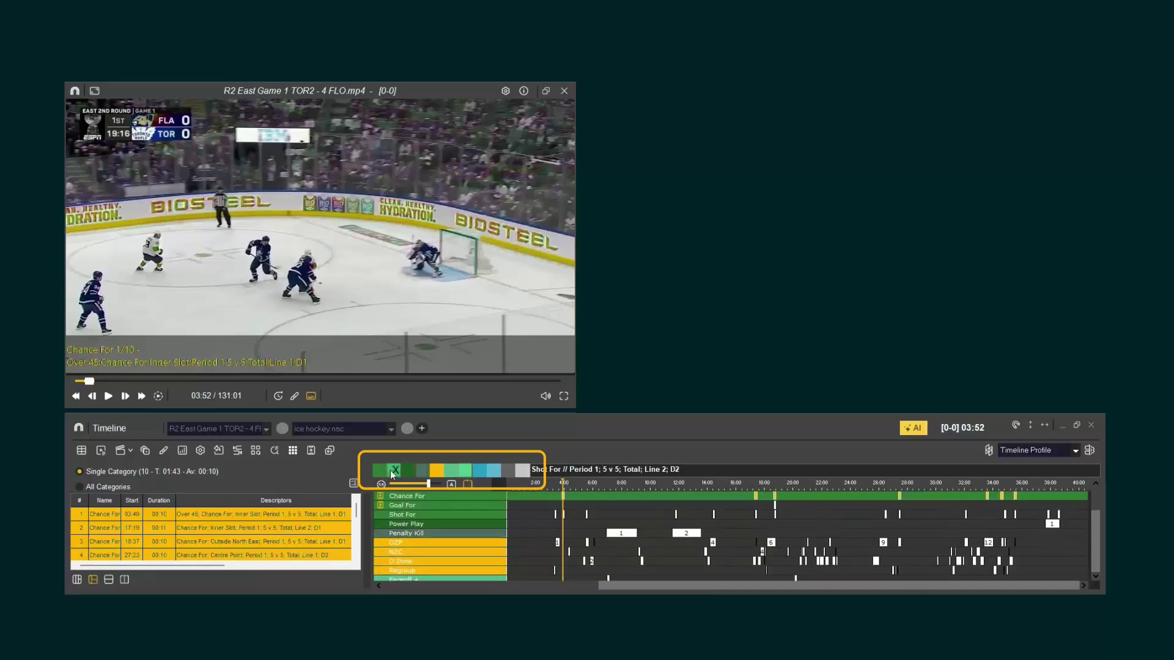
pyautogui.click(394, 469)
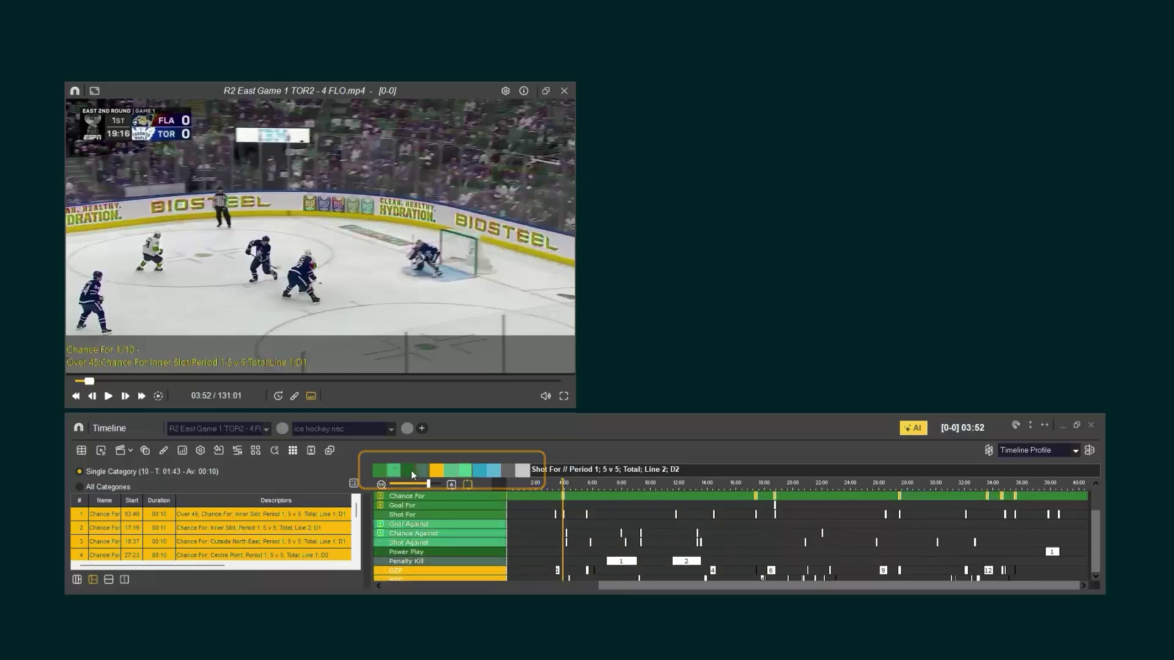
pyautogui.click(915, 429)
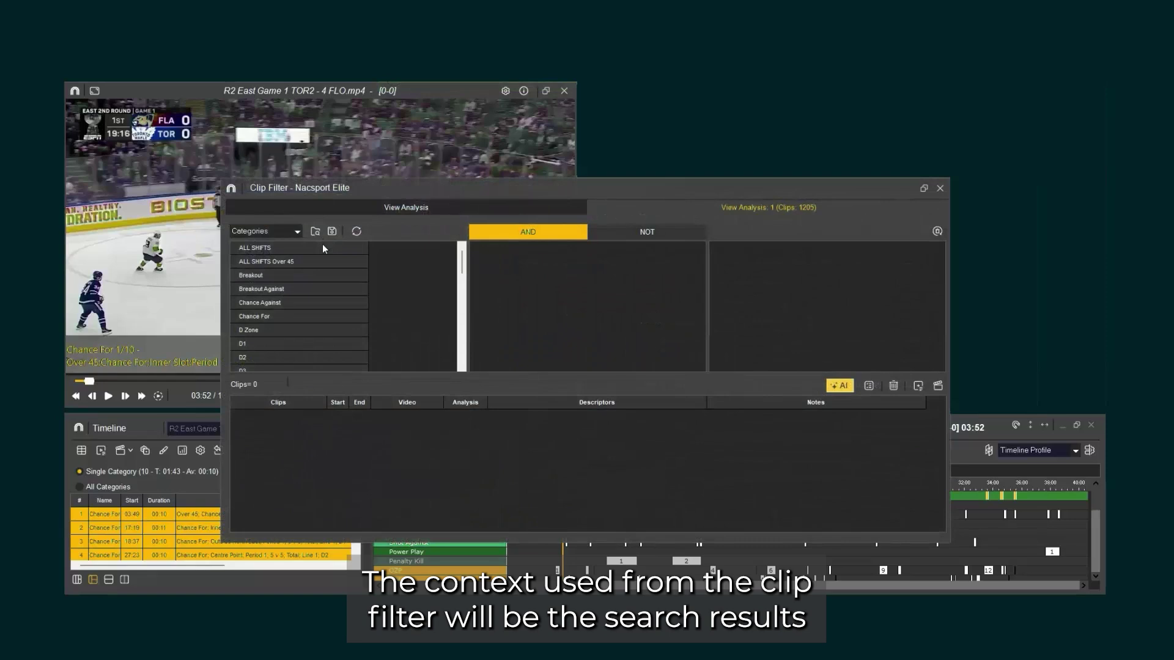
# Filter by ALL SHIFTS, ALL SHIFTS Over 45 and Breakout, then build AI context from the 72 clips.
pyautogui.click(322, 247)
pyautogui.click(317, 263)
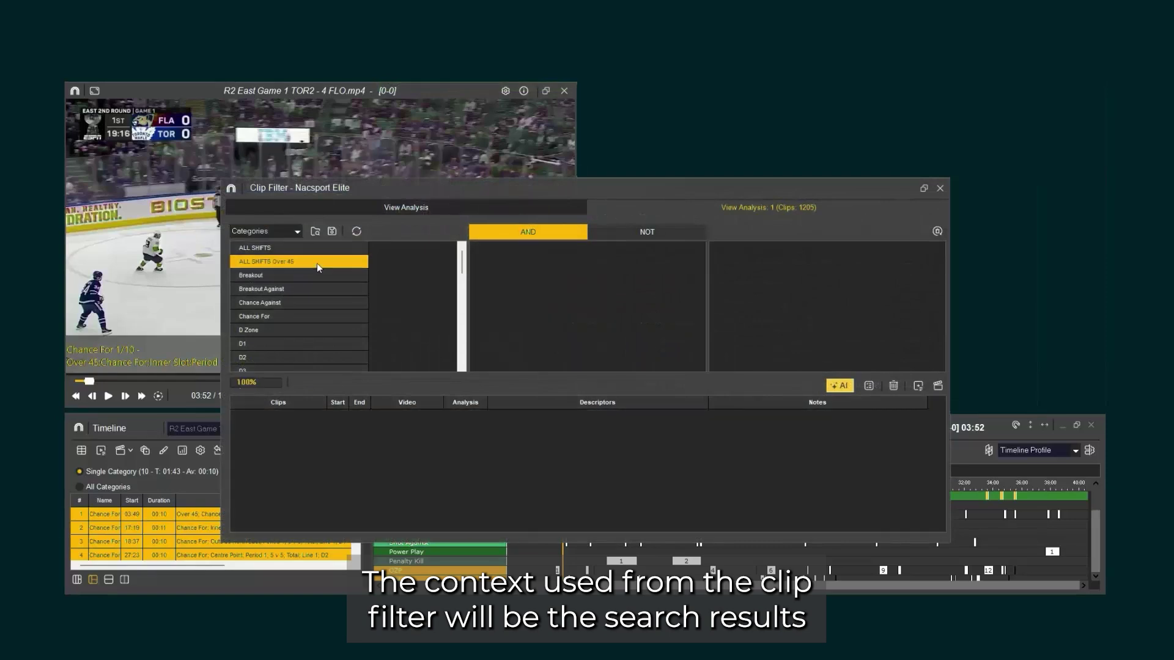
pyautogui.click(309, 276)
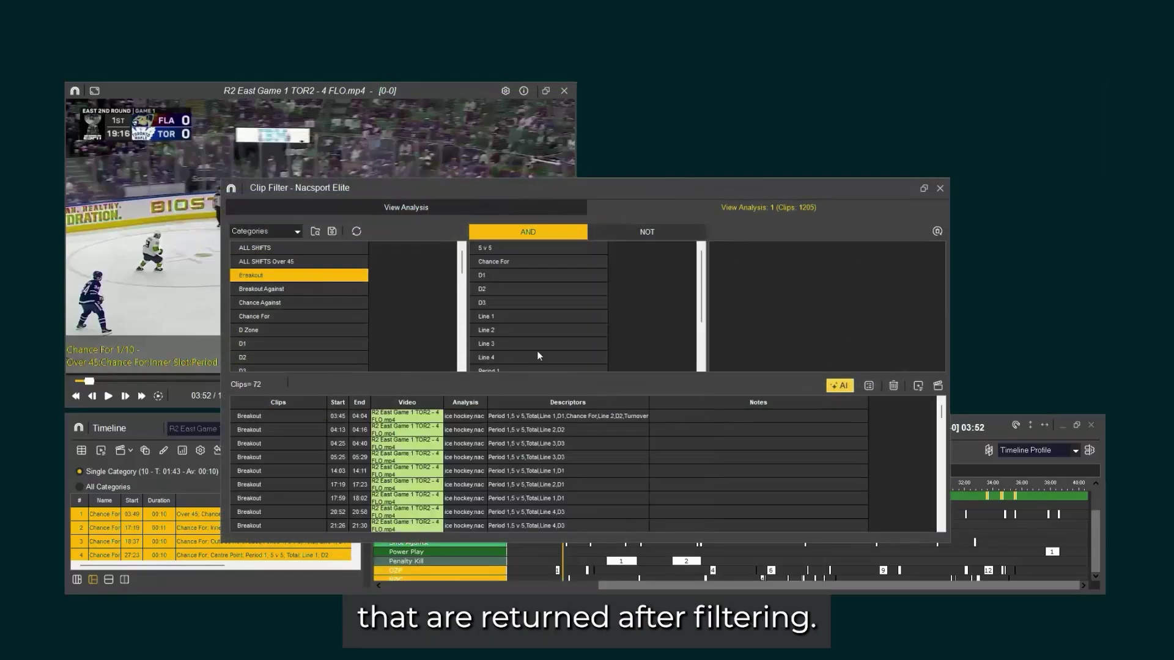
pyautogui.click(840, 385)
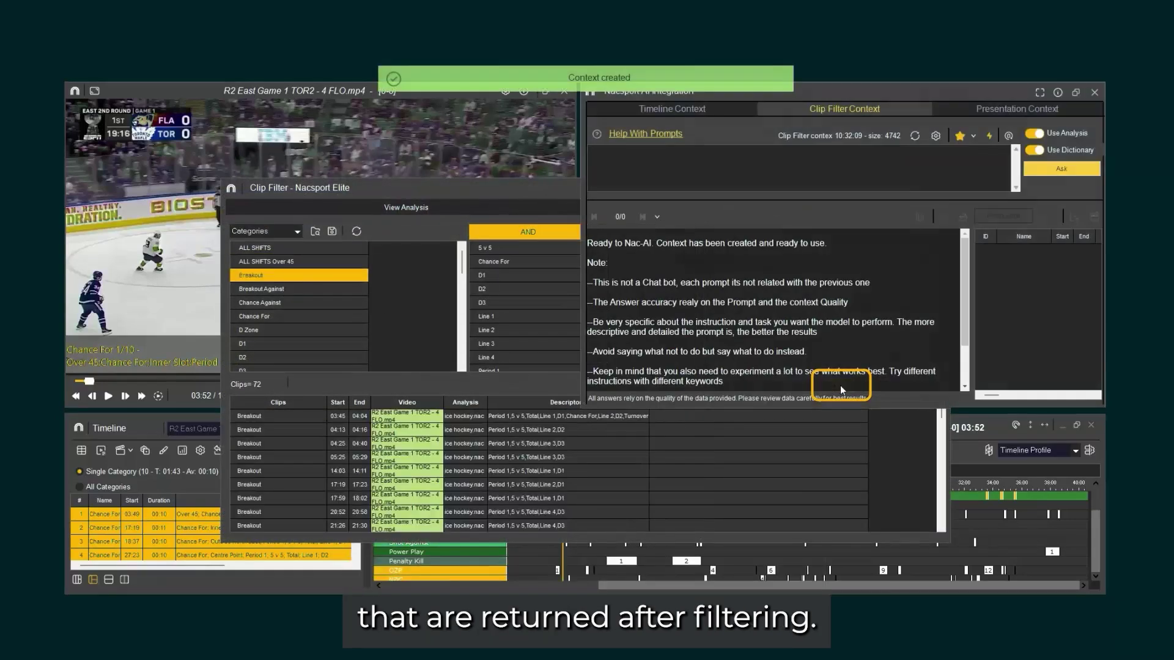
# Close the AI and Clip Filter windows and view the Forecheck + and Goal Against lists' clips.
pyautogui.click(1095, 93)
pyautogui.click(248, 256)
pyautogui.click(247, 269)
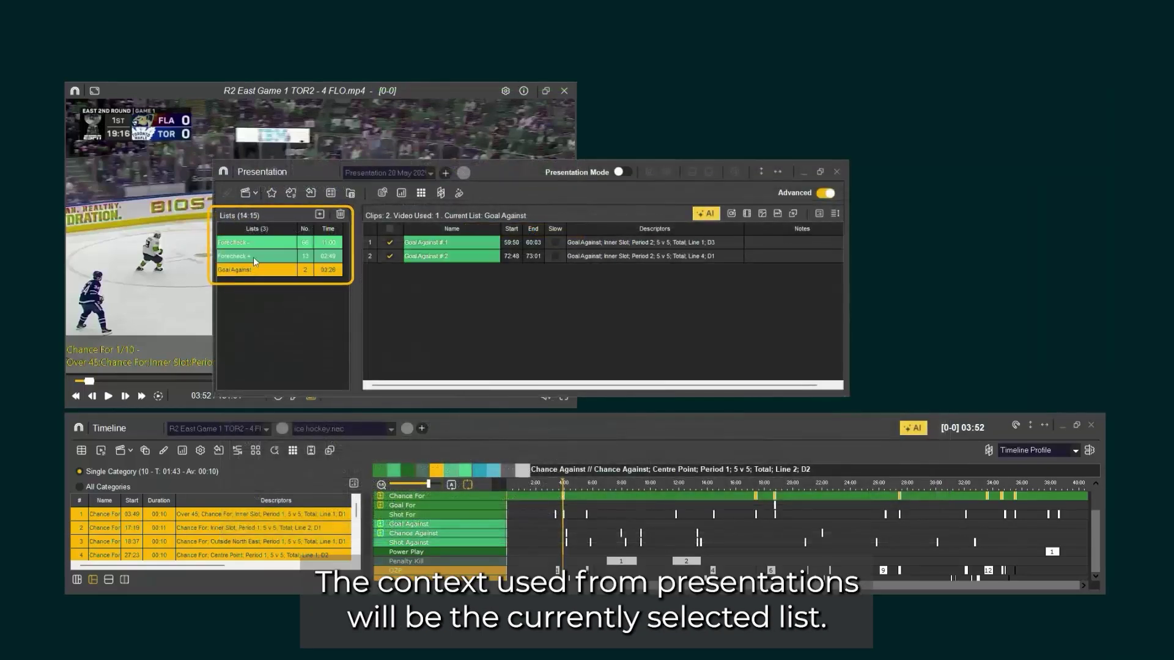
pyautogui.click(254, 255)
# Create AI context from the Forecheck - list's 66 clips, then close the AI and Presentation windows.
pyautogui.click(254, 241)
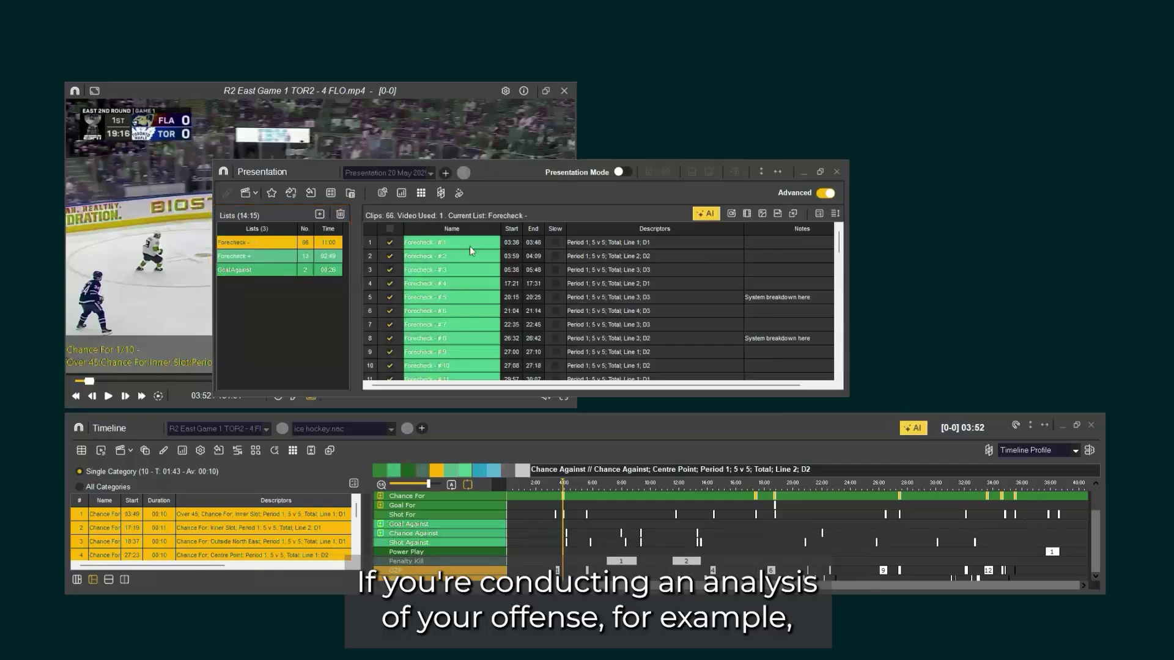
pyautogui.click(703, 213)
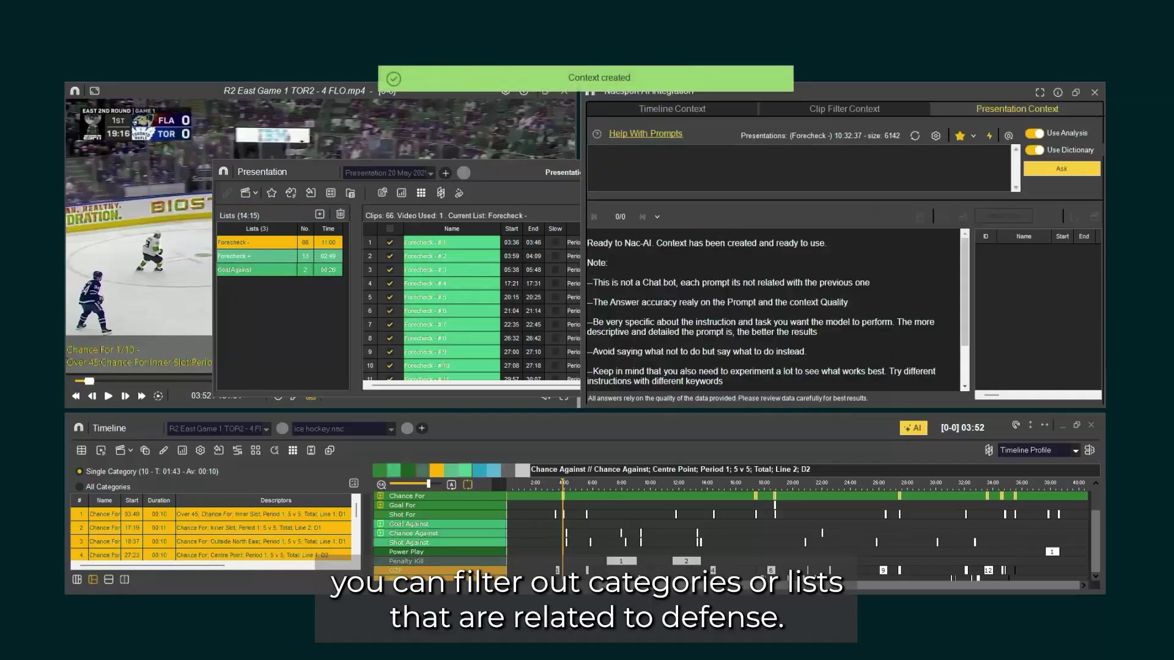
pyautogui.click(1094, 92)
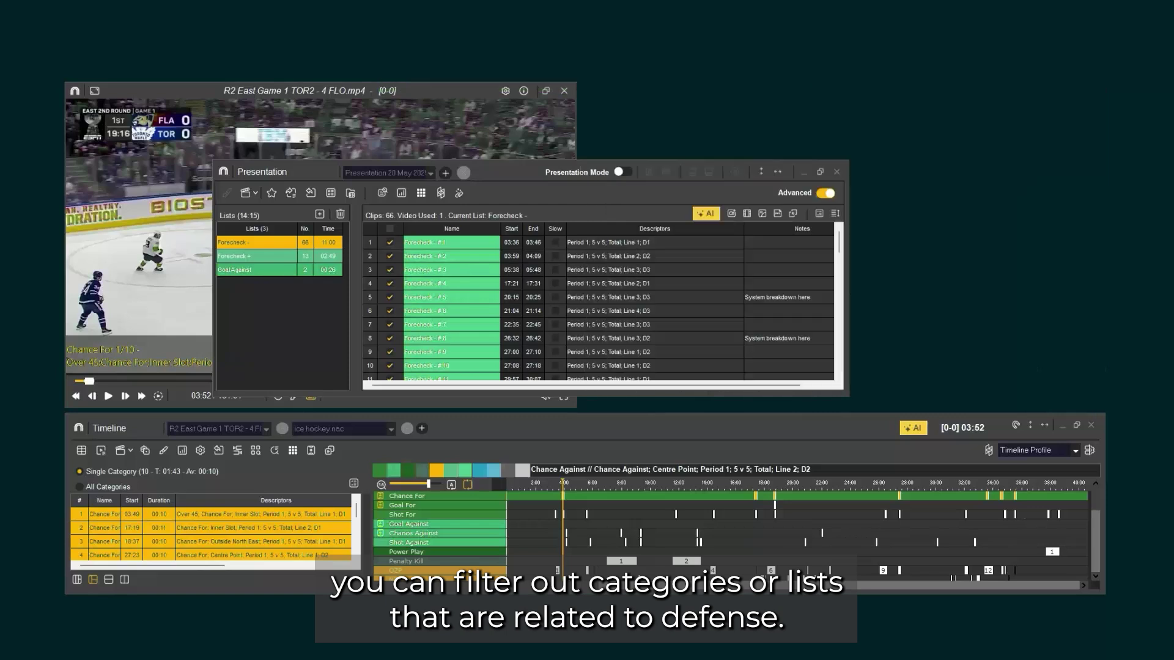
pyautogui.click(835, 172)
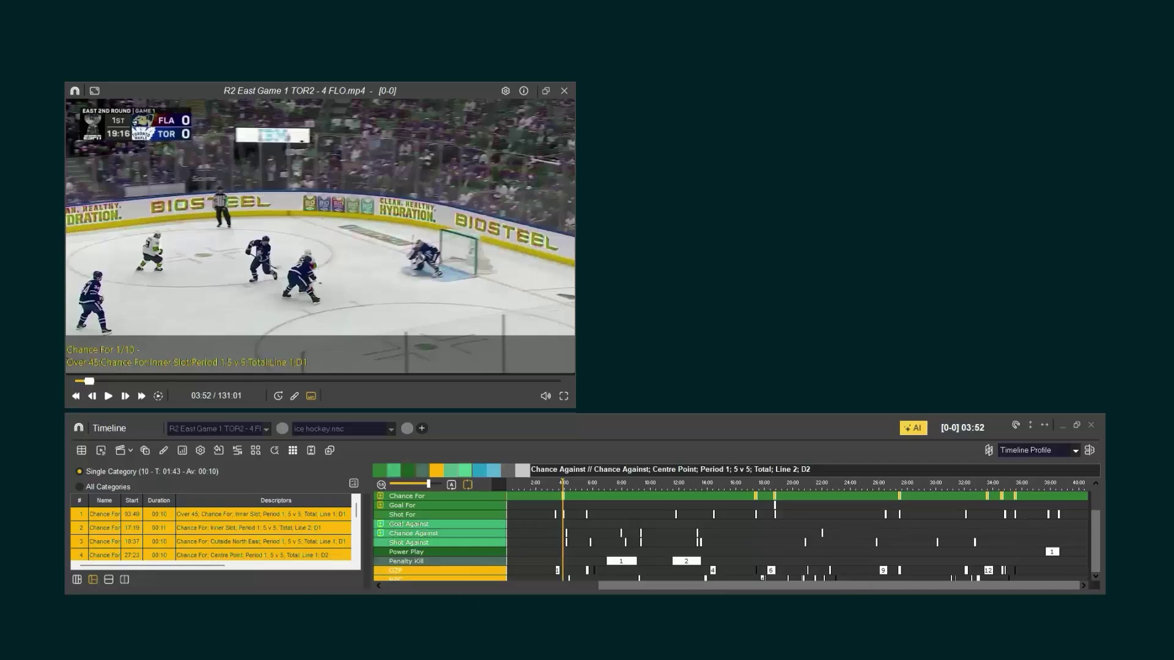
# In the timeline's AI panel, replace the question with the less-obvious-trends coach's report prompt and ask it.
pyautogui.click(915, 428)
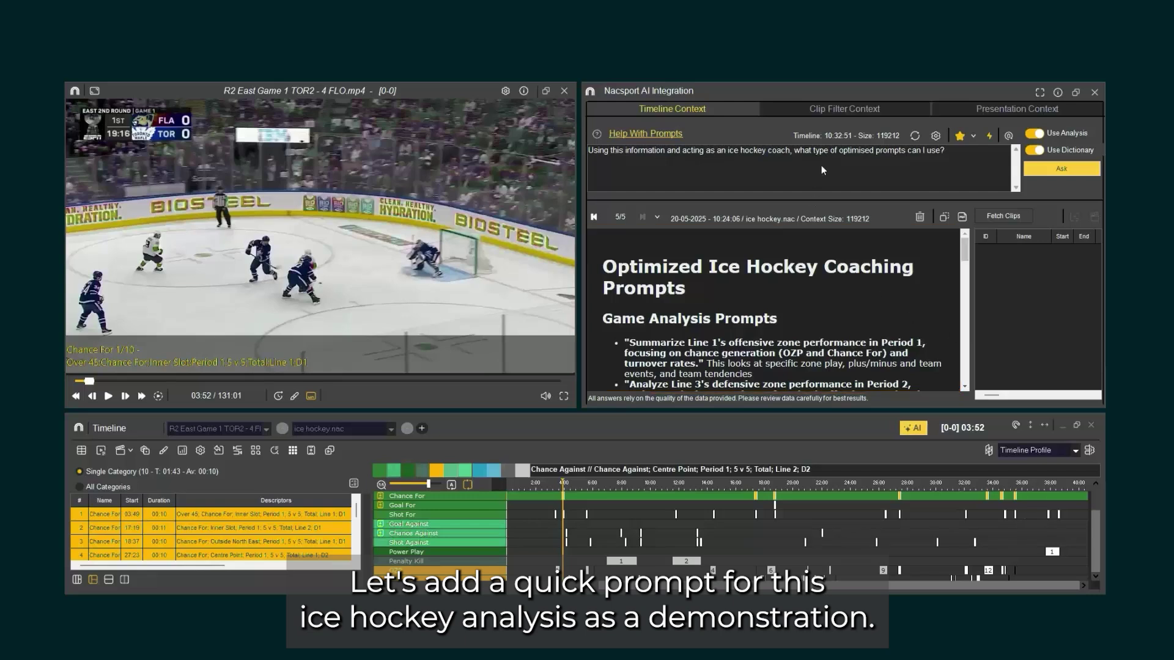
pyautogui.moveTo(959, 149); pyautogui.dragTo(589, 150)
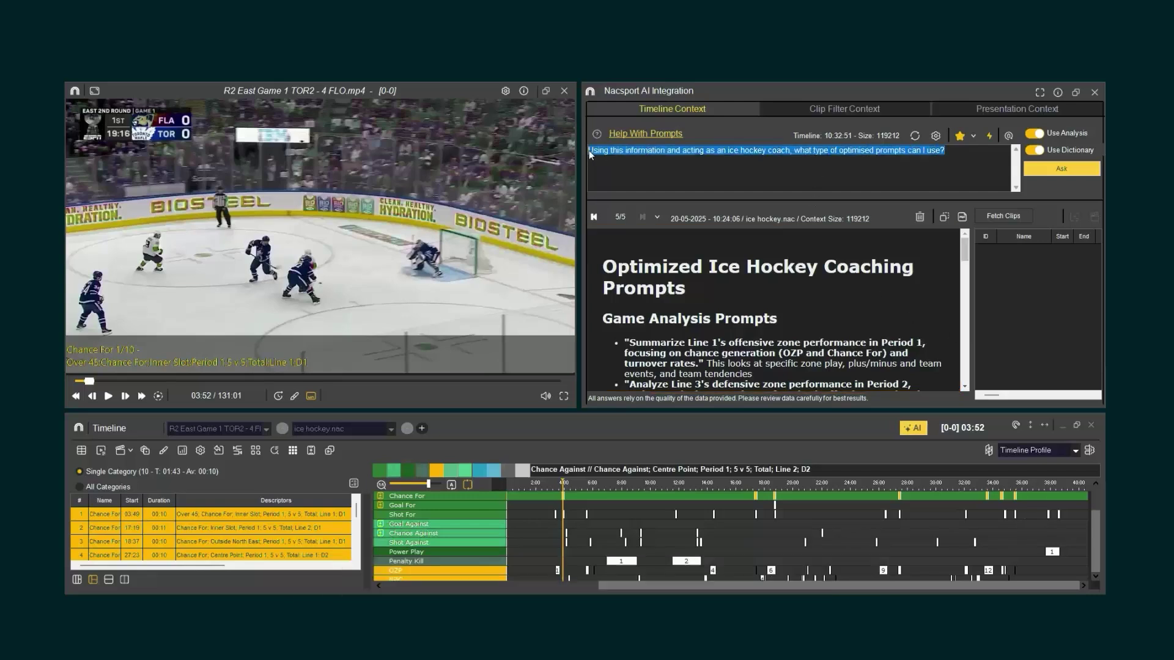
pyautogui.write('Acting as an ice hockey coach, create a report about some of the less obvious trends in this game. Show clip IDs for context.')
pyautogui.click(1056, 171)
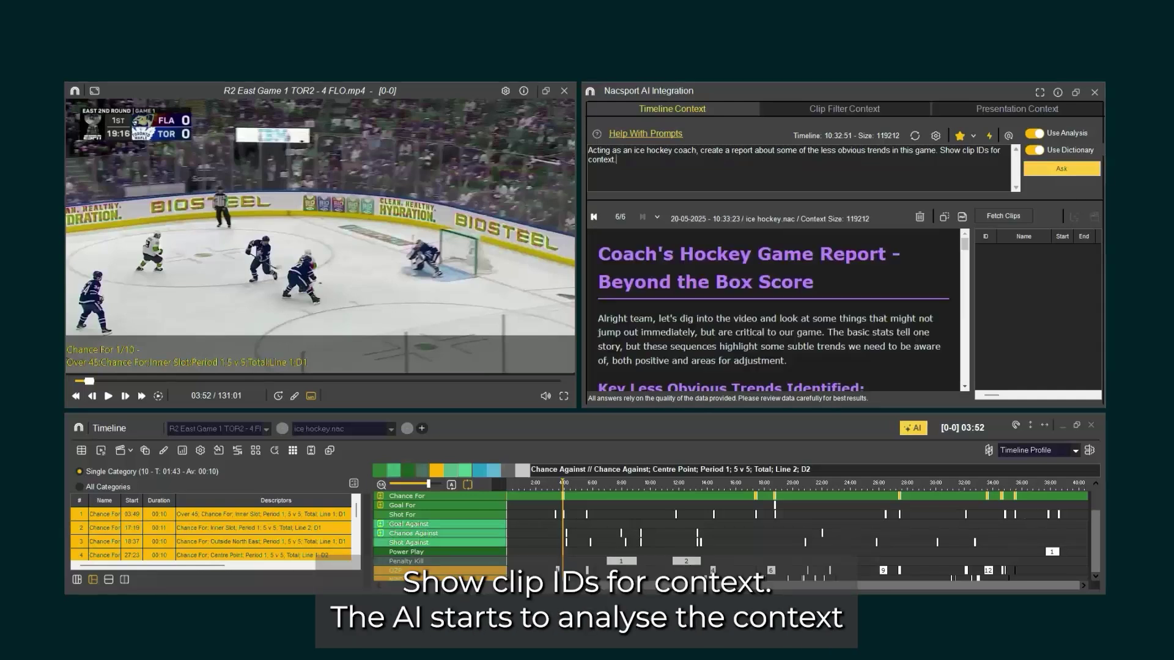
pyautogui.scroll(-5, 846, 304)
pyautogui.scroll(-10, 846, 309)
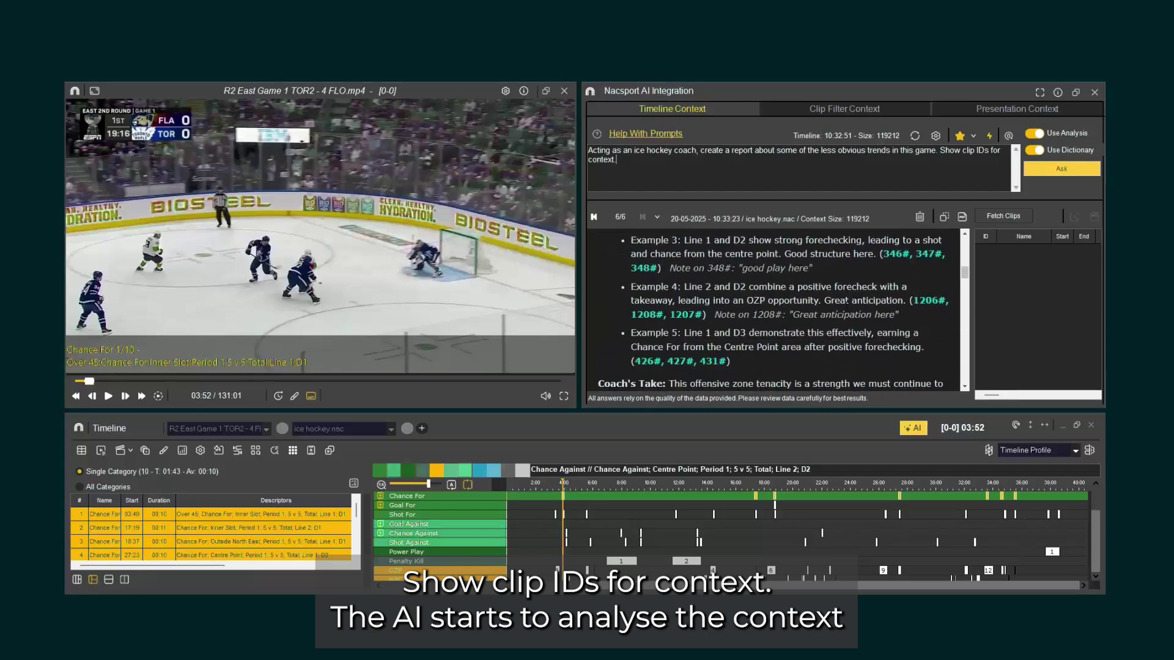
pyautogui.scroll(-3, 845, 310)
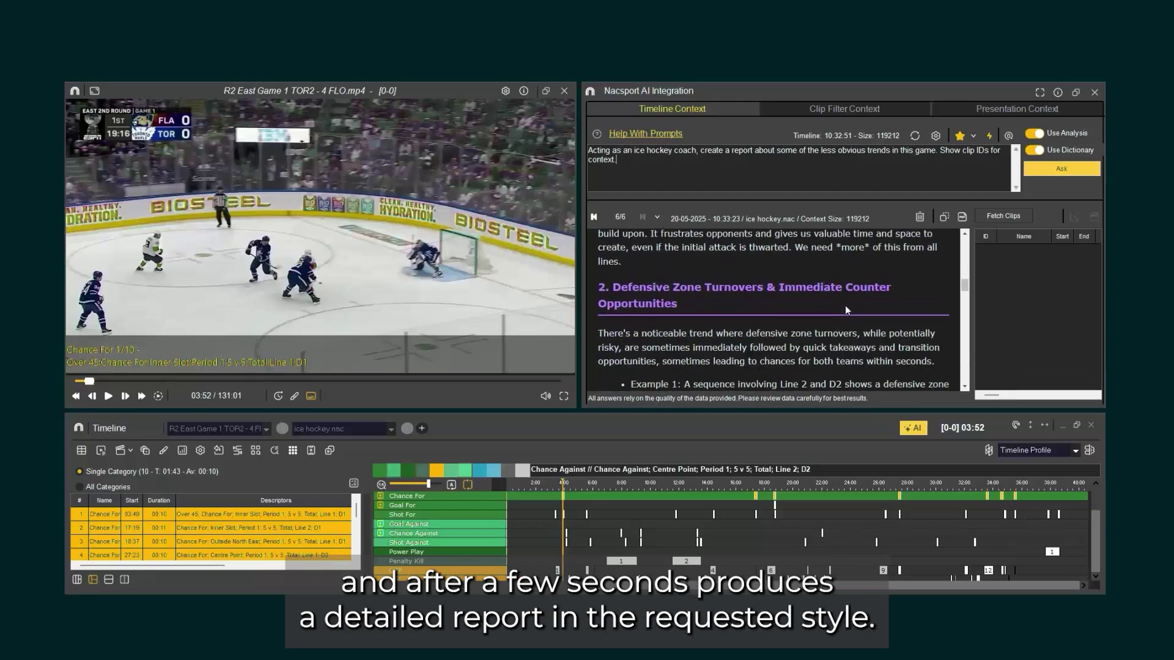
pyautogui.scroll(-10, 844, 306)
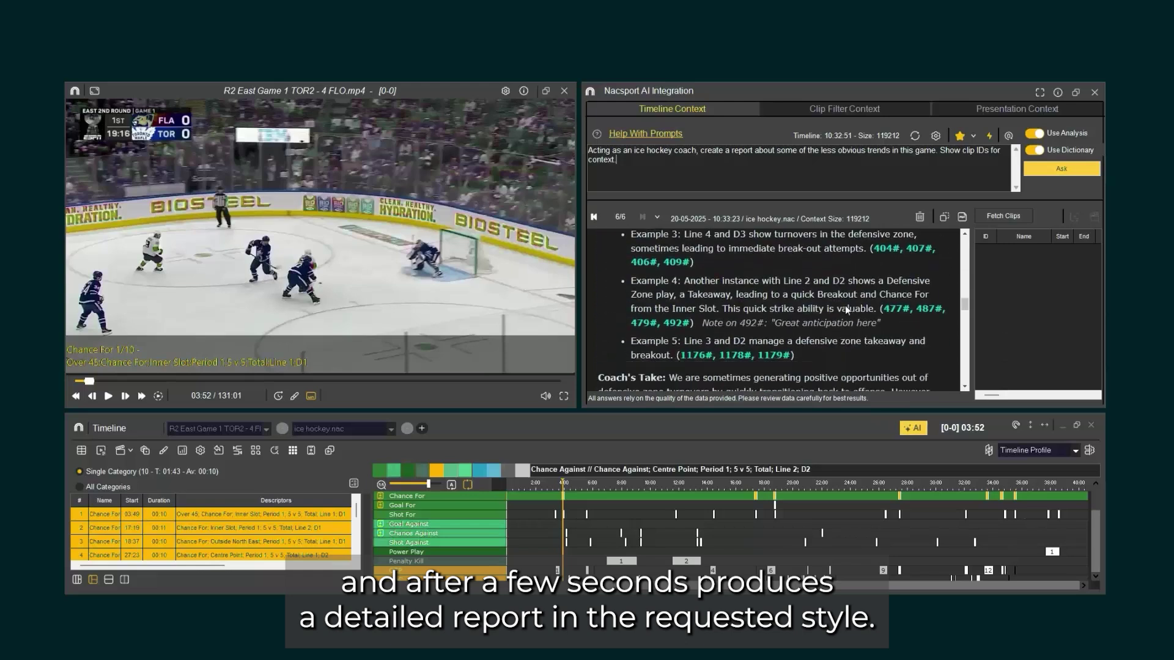
pyautogui.scroll(-5, 845, 305)
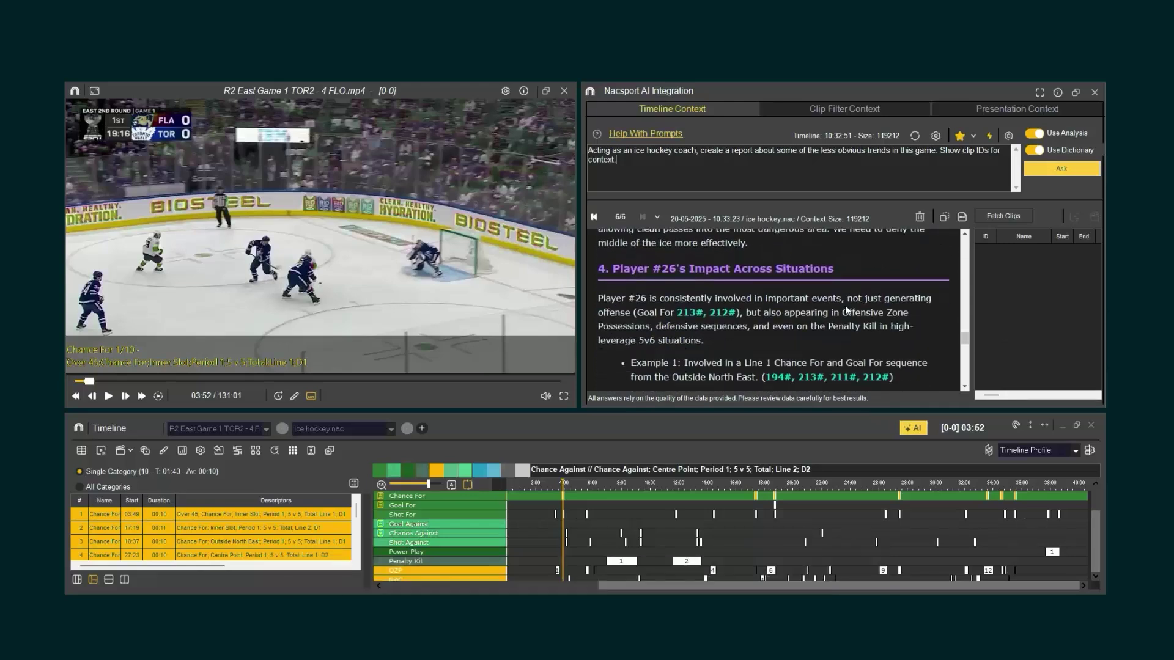
pyautogui.scroll(-10, 846, 310)
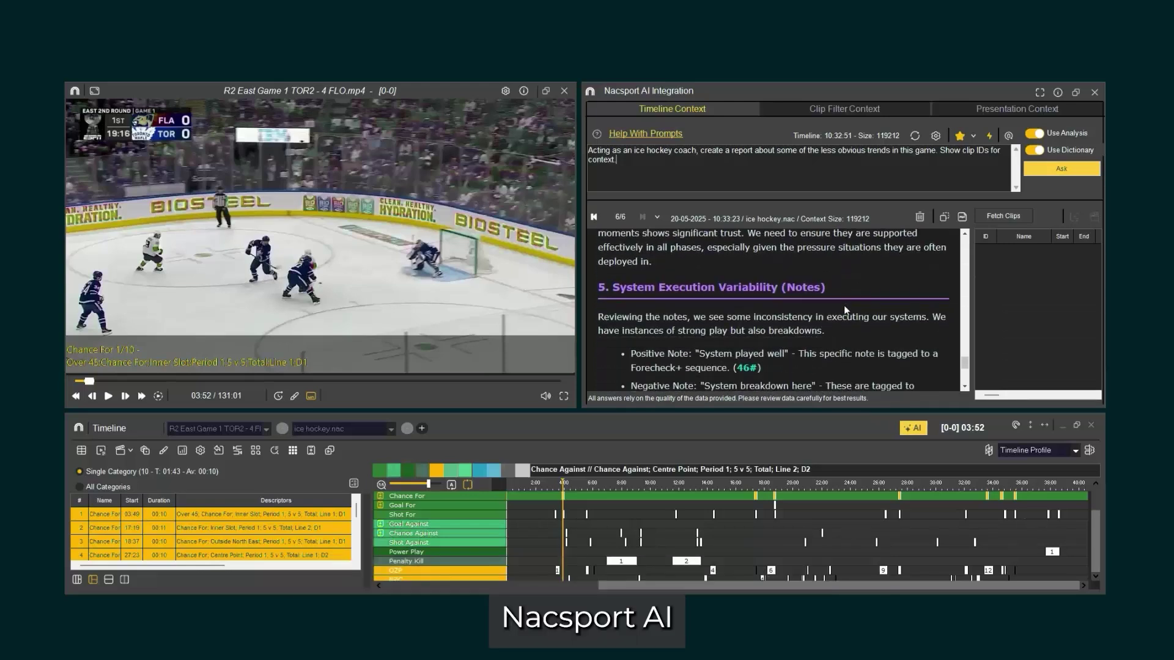
pyautogui.scroll(10, 843, 306)
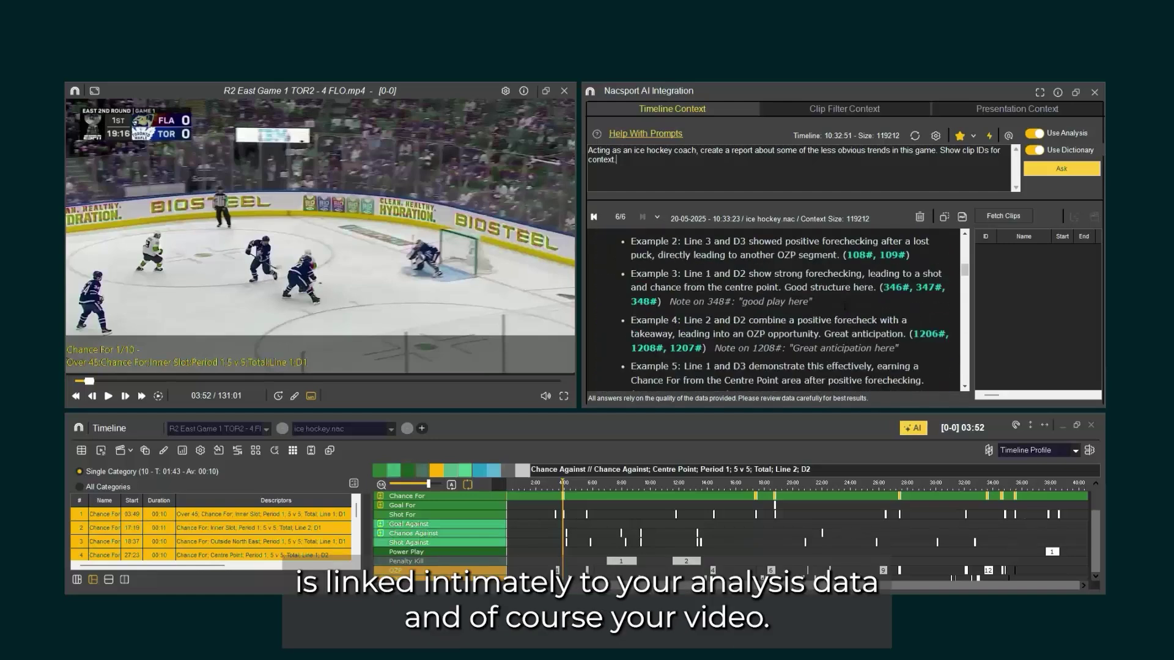
pyautogui.scroll(5, 844, 306)
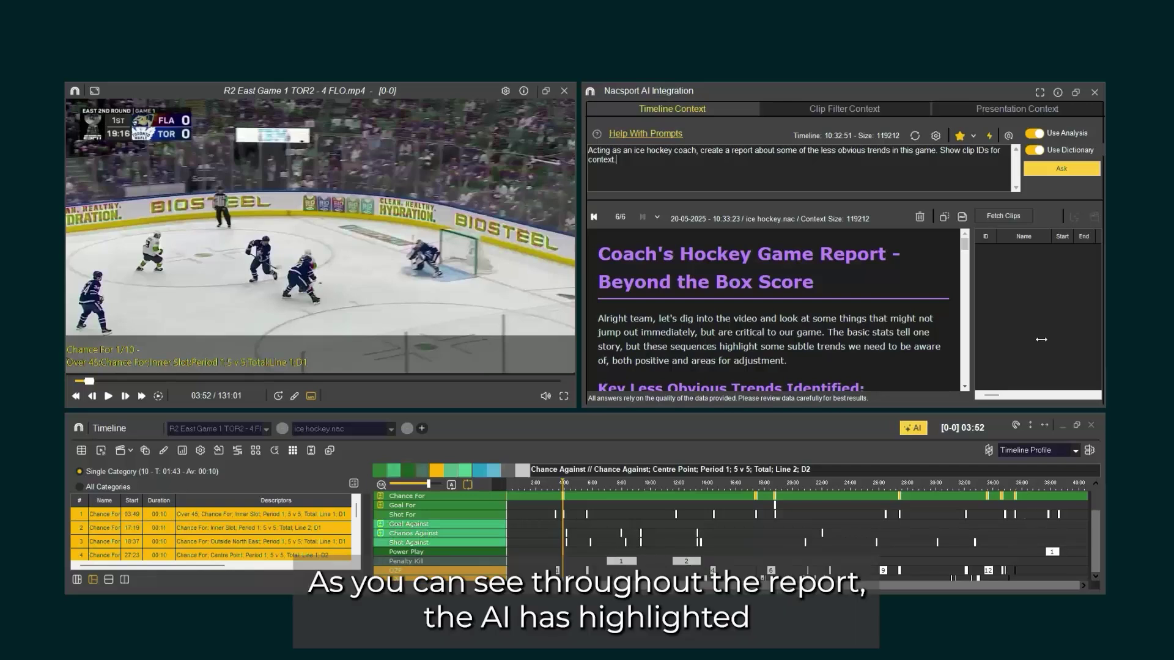
# Highlight the clip IDs cited in Examples 1–3 and fetch those clips into the list.
pyautogui.scroll(-5, 818, 306)
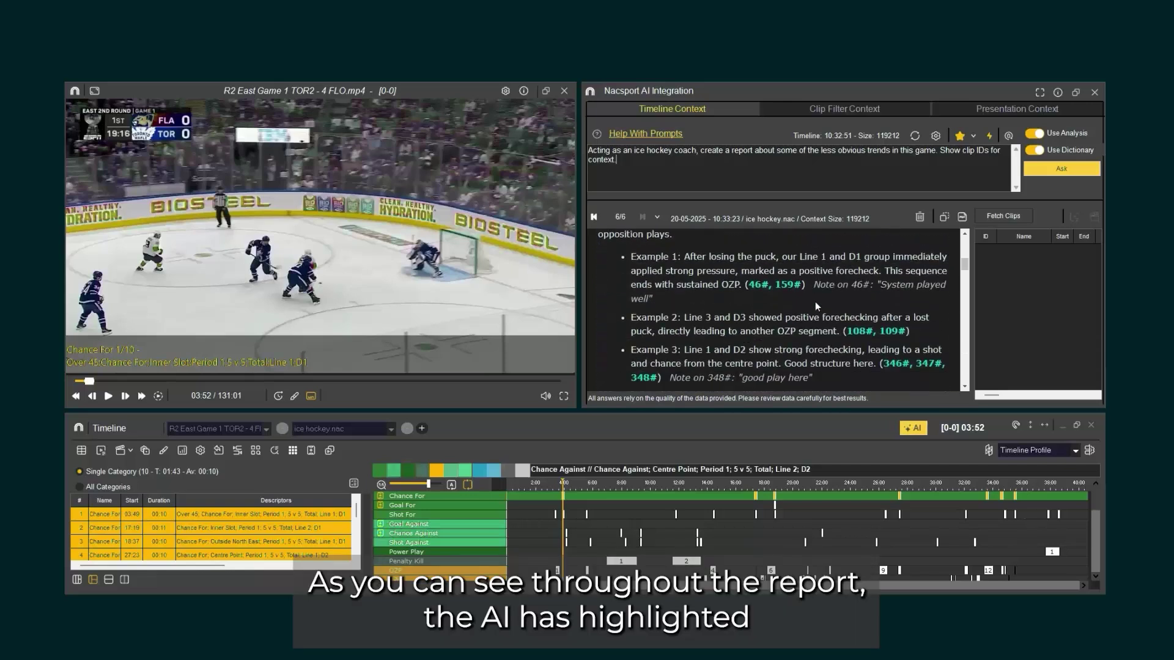
pyautogui.moveTo(802, 284); pyautogui.dragTo(754, 285)
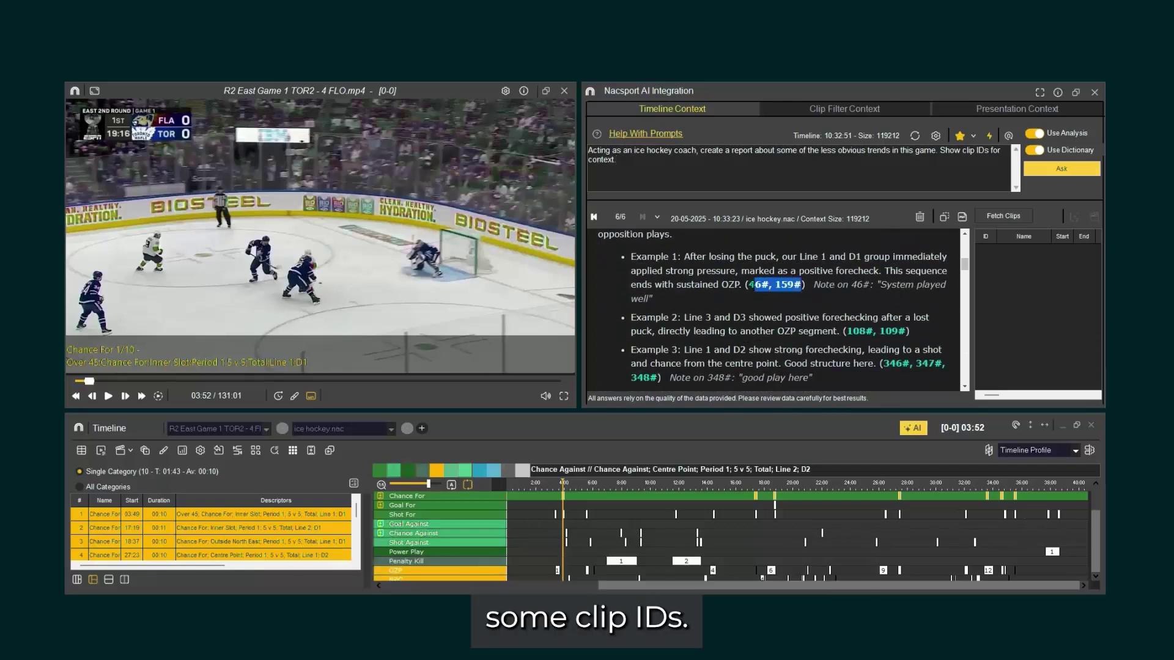
pyautogui.moveTo(906, 331); pyautogui.dragTo(848, 331)
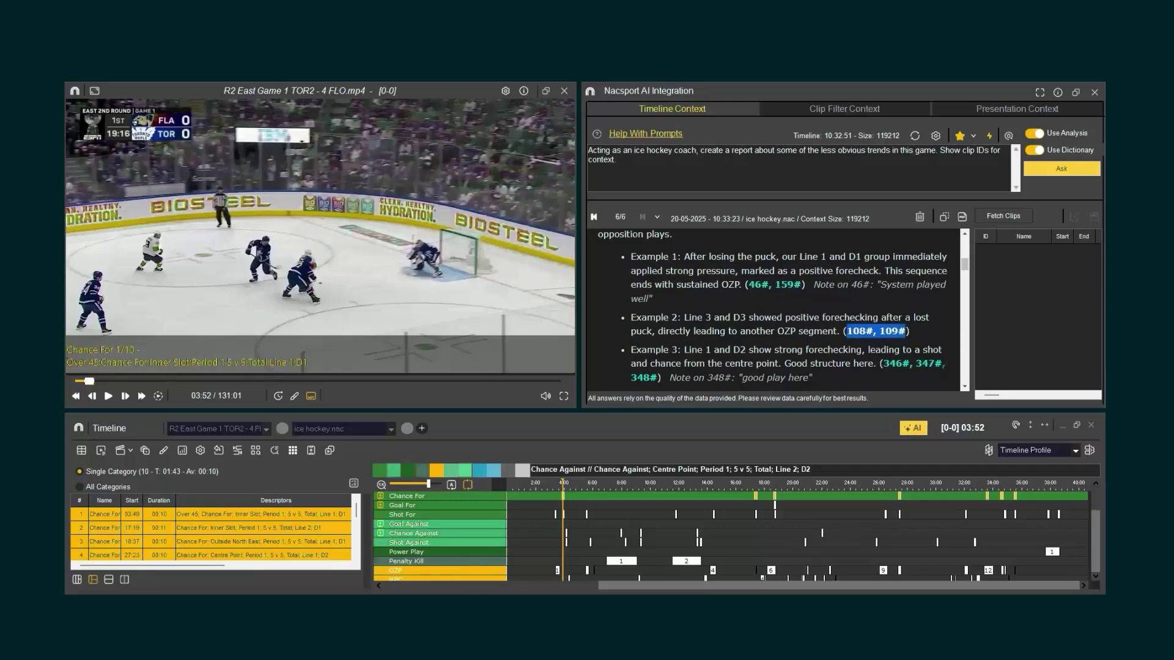
pyautogui.moveTo(944, 363); pyautogui.dragTo(879, 363)
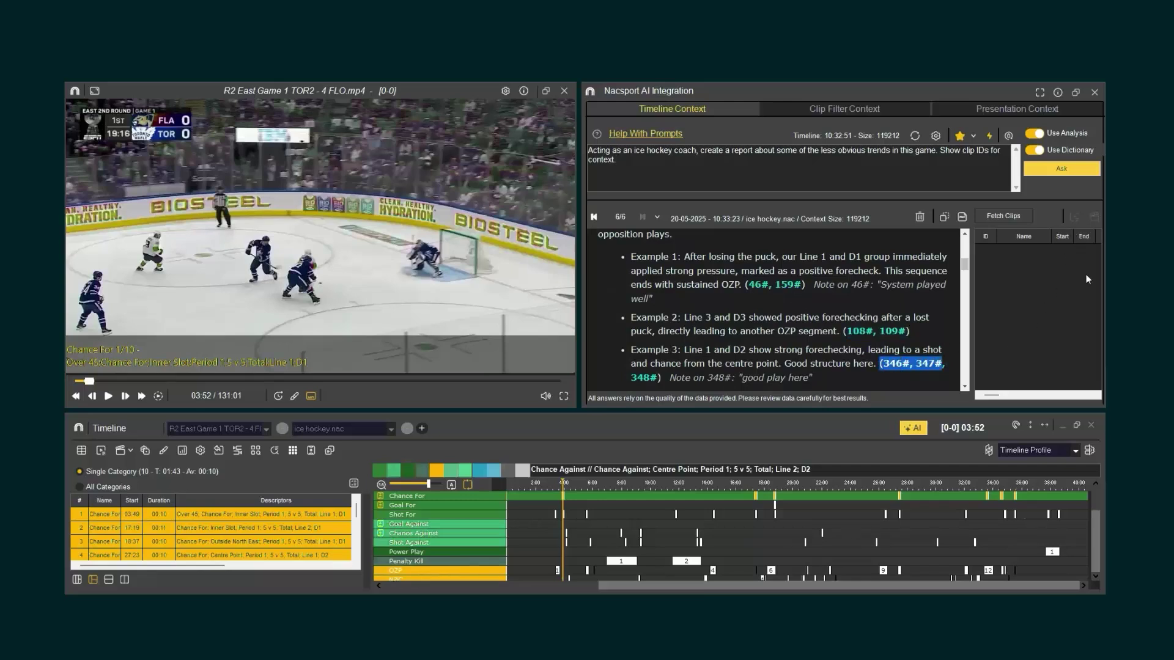
pyautogui.click(957, 339)
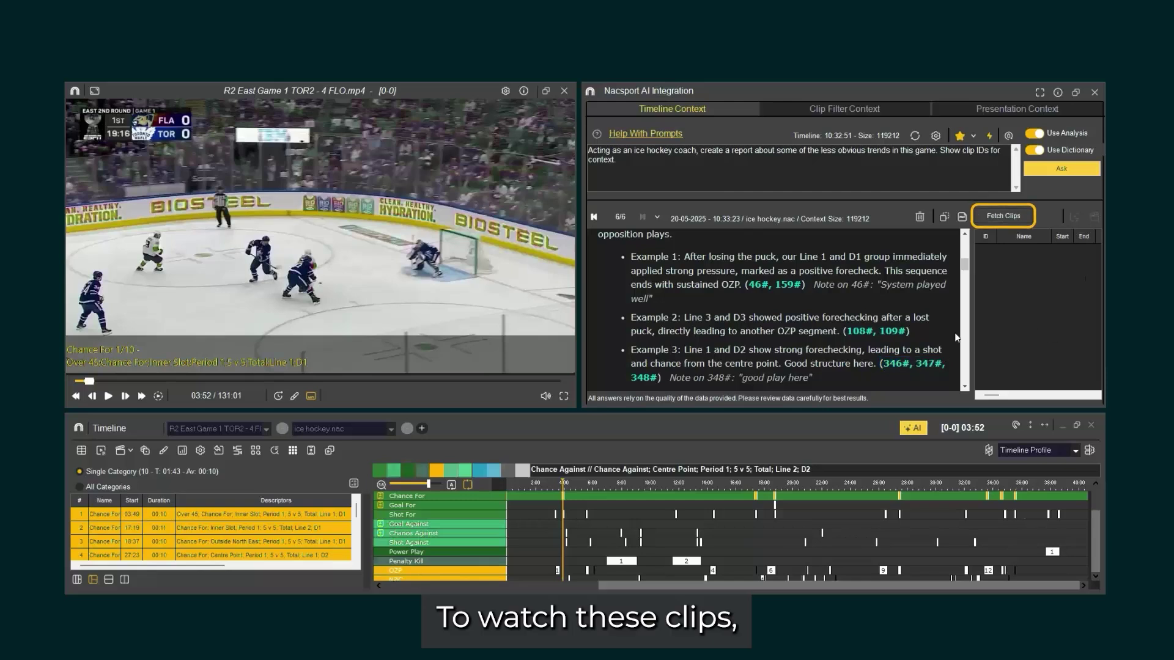
pyautogui.click(1018, 217)
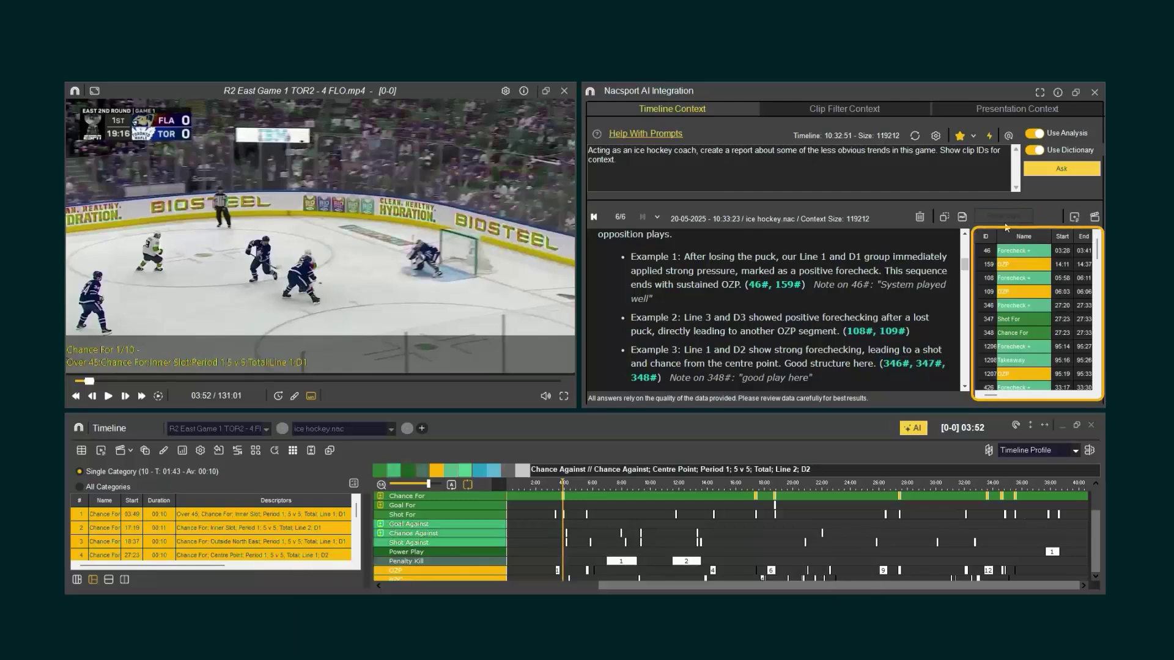
# Play clips 46, 159, 108, 346 and 46 again, then pause the video.
pyautogui.click(1035, 251)
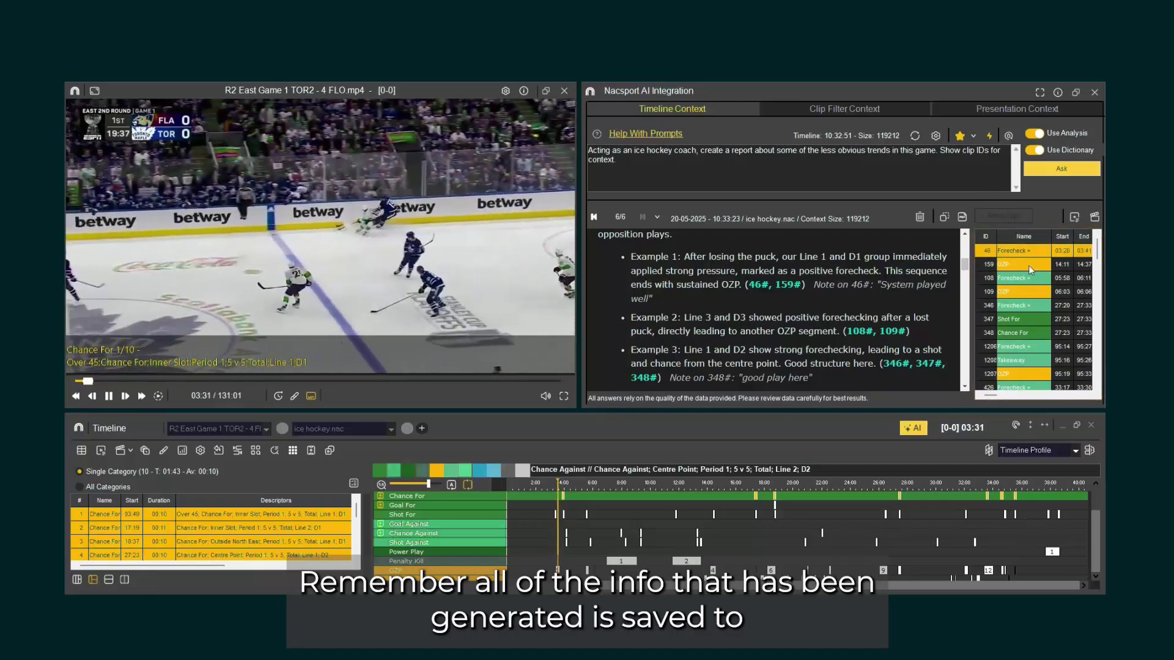
pyautogui.click(1028, 265)
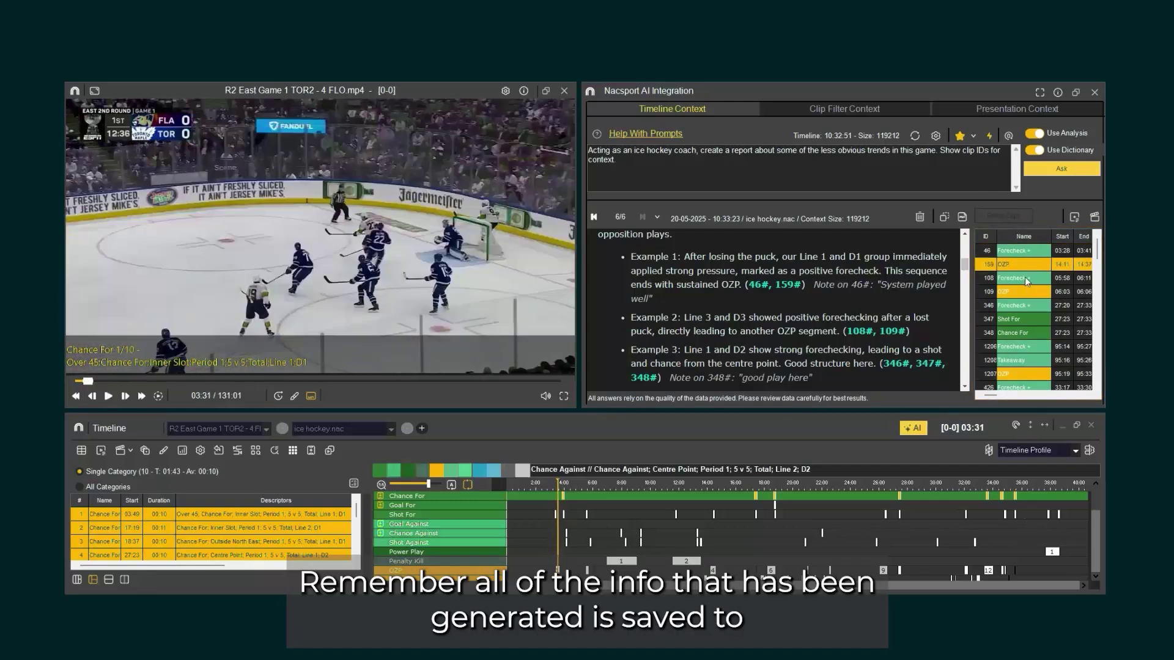
pyautogui.click(1027, 280)
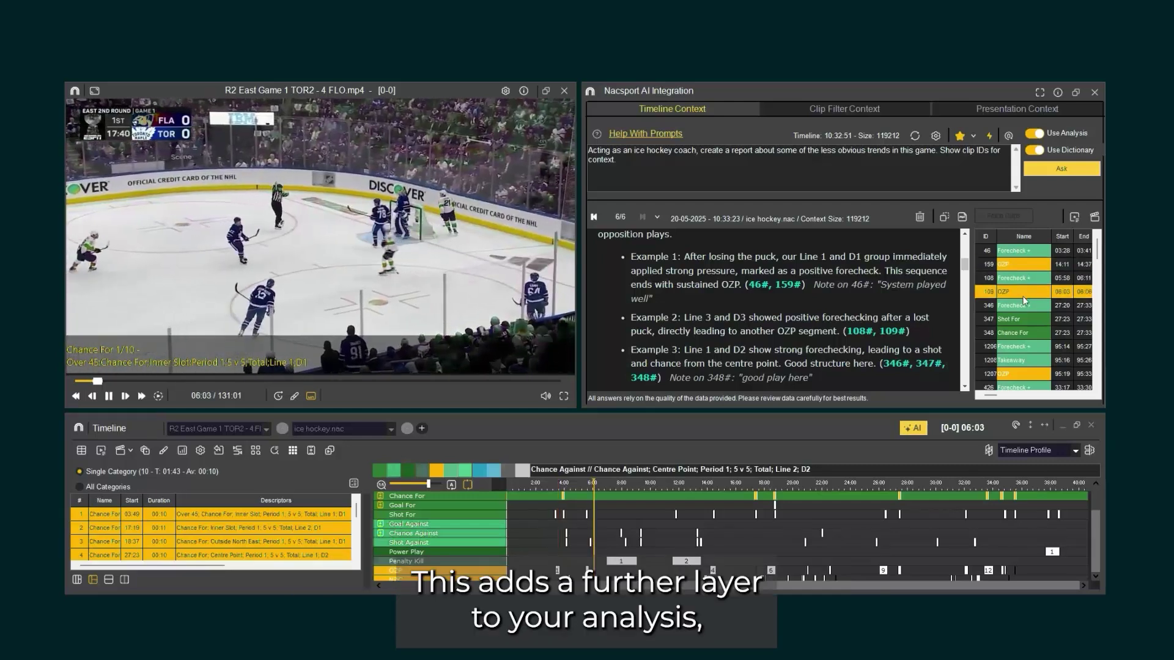
pyautogui.click(1019, 306)
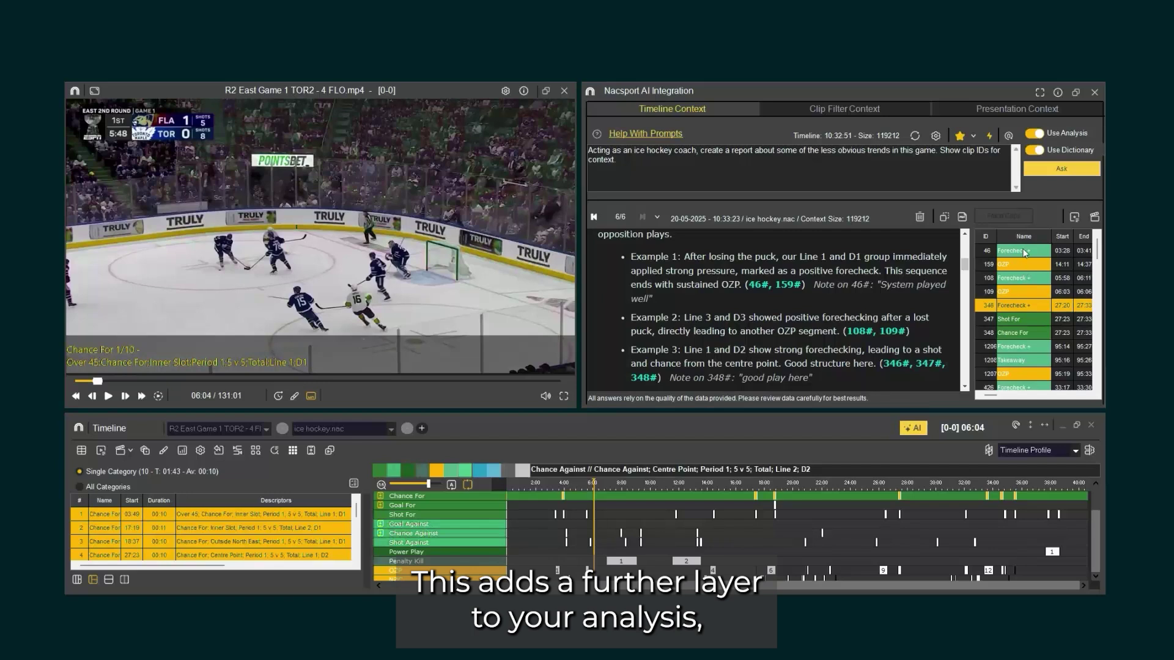
pyautogui.click(1014, 251)
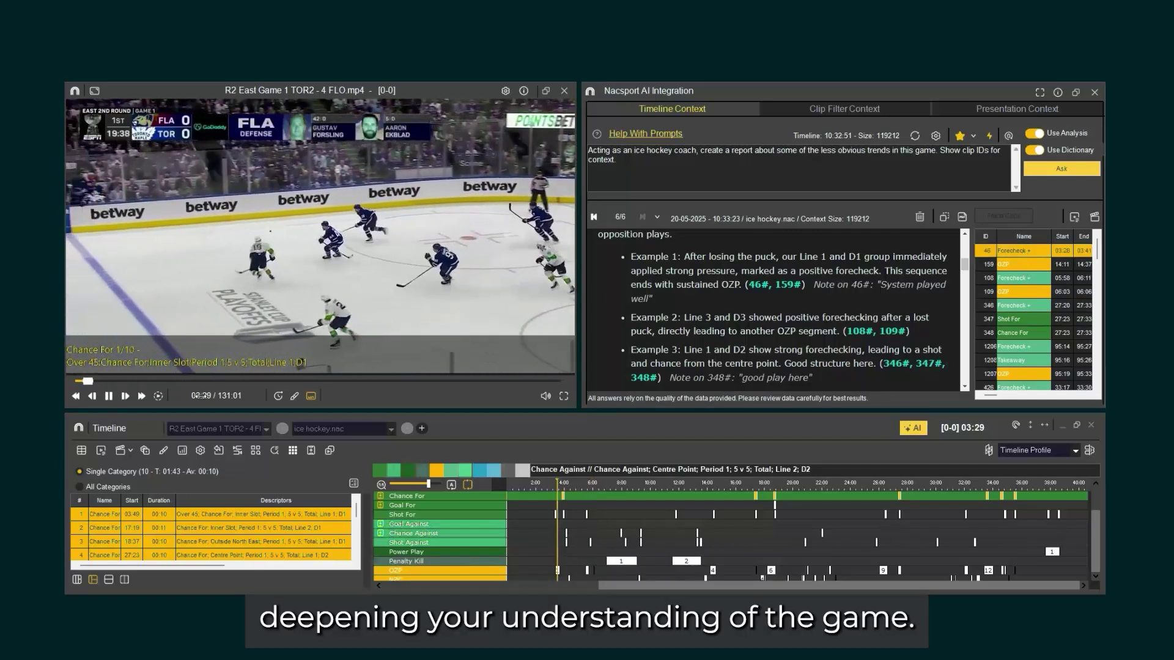
pyautogui.click(108, 395)
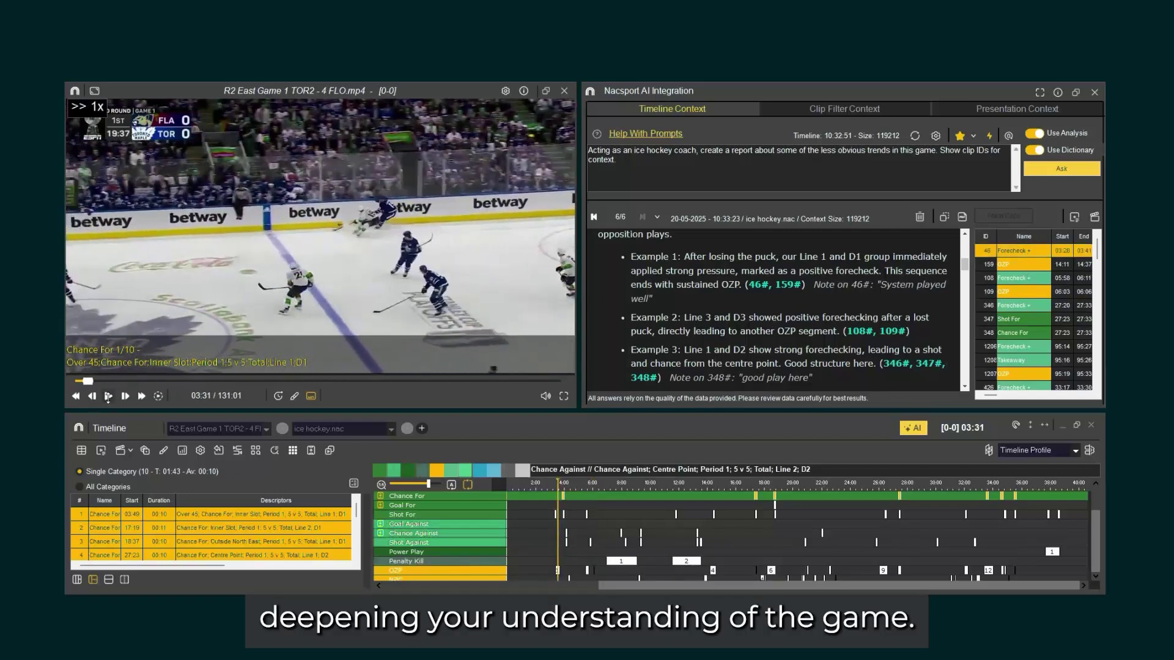
# Enable Auto Prompt on the first favourite (less-obvious-trends prompt) and run the auto-prompts.
pyautogui.click(974, 137)
pyautogui.click(647, 197)
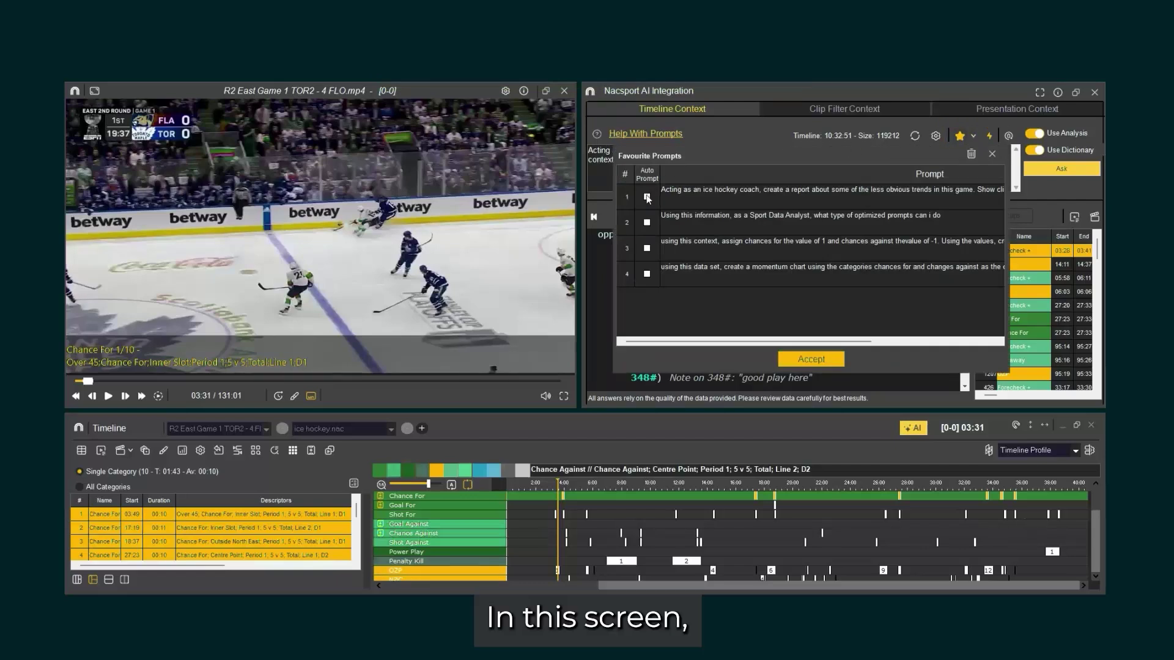
pyautogui.click(689, 194)
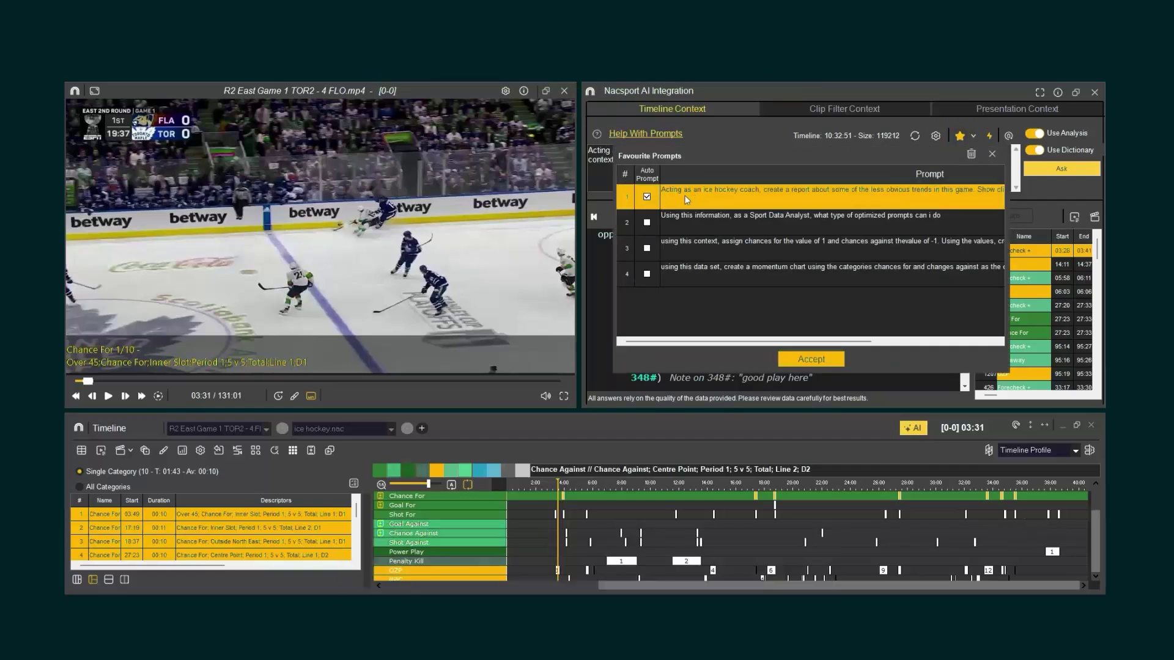
pyautogui.click(811, 359)
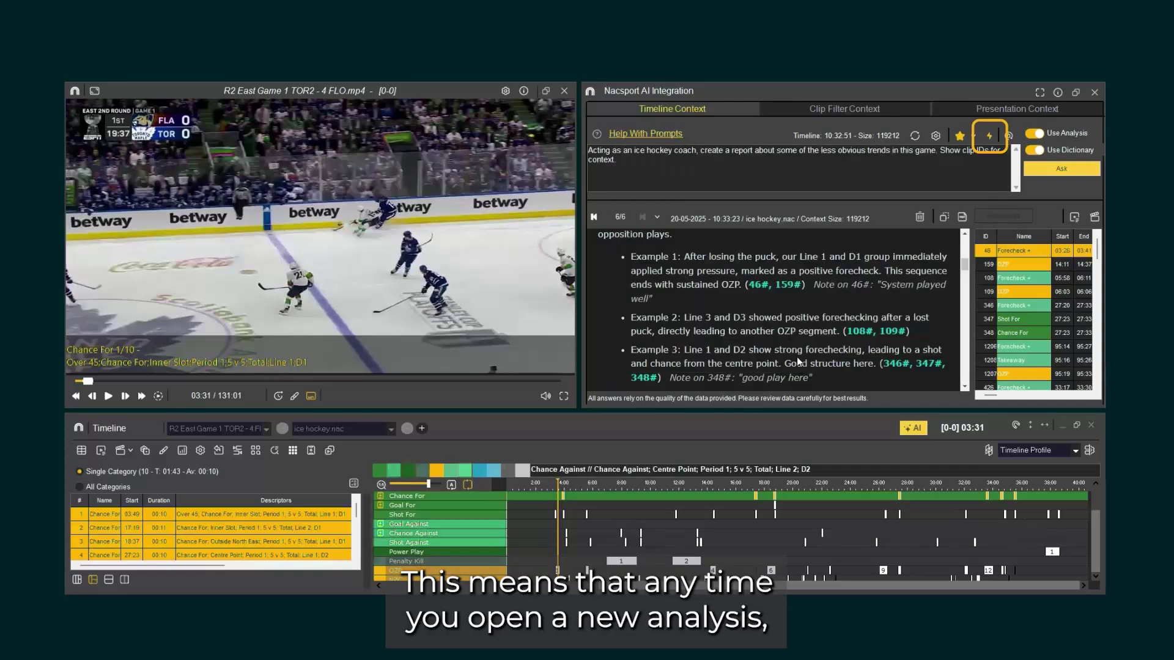
pyautogui.click(990, 137)
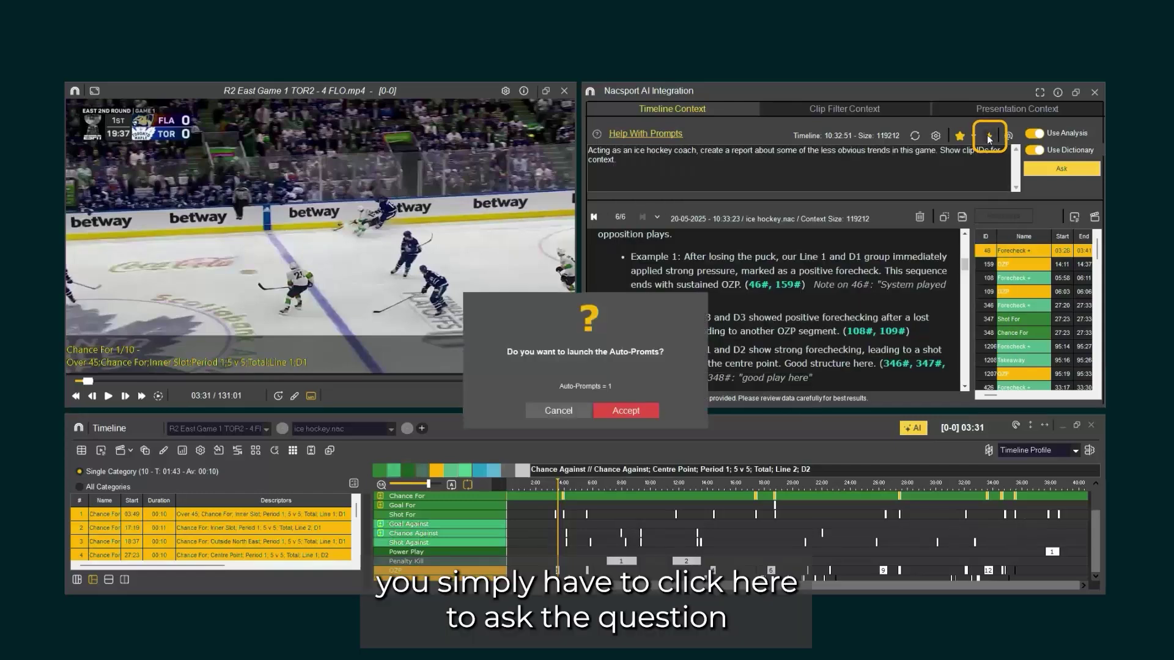
pyautogui.click(642, 411)
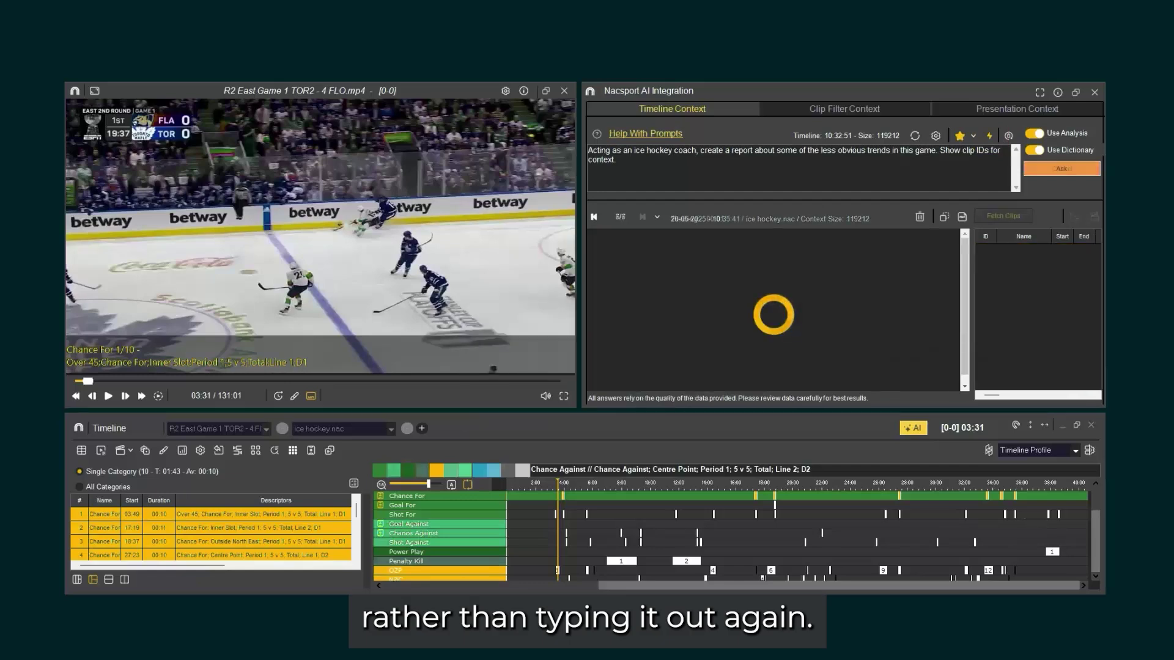
pyautogui.click(594, 217)
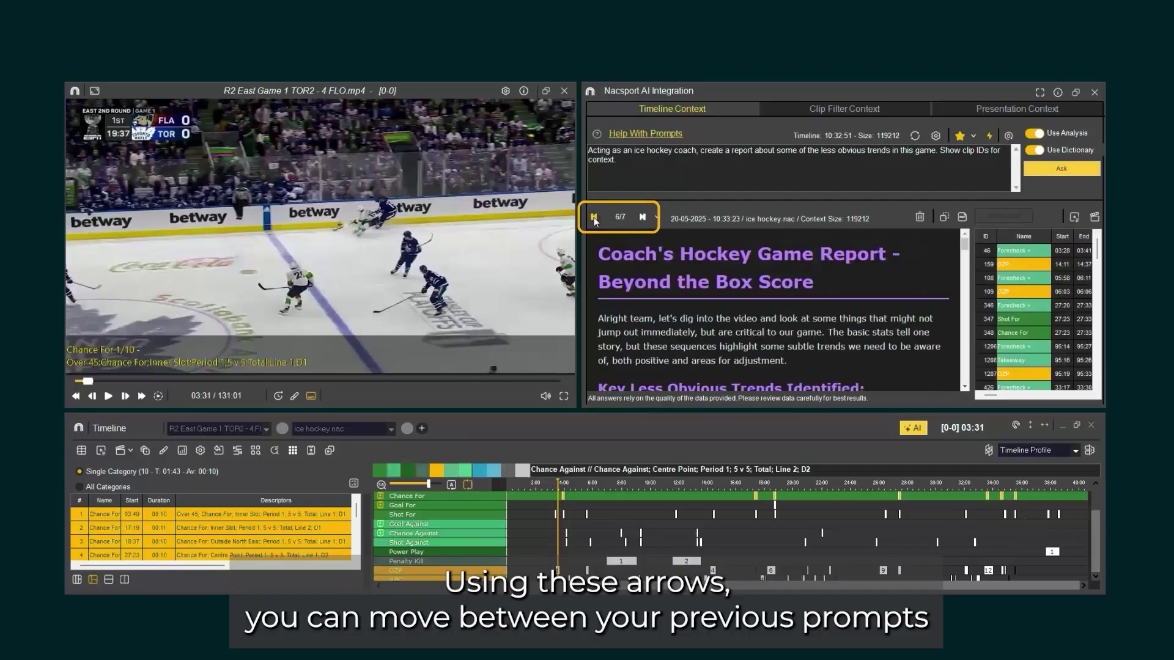
pyautogui.click(594, 218)
pyautogui.click(593, 218)
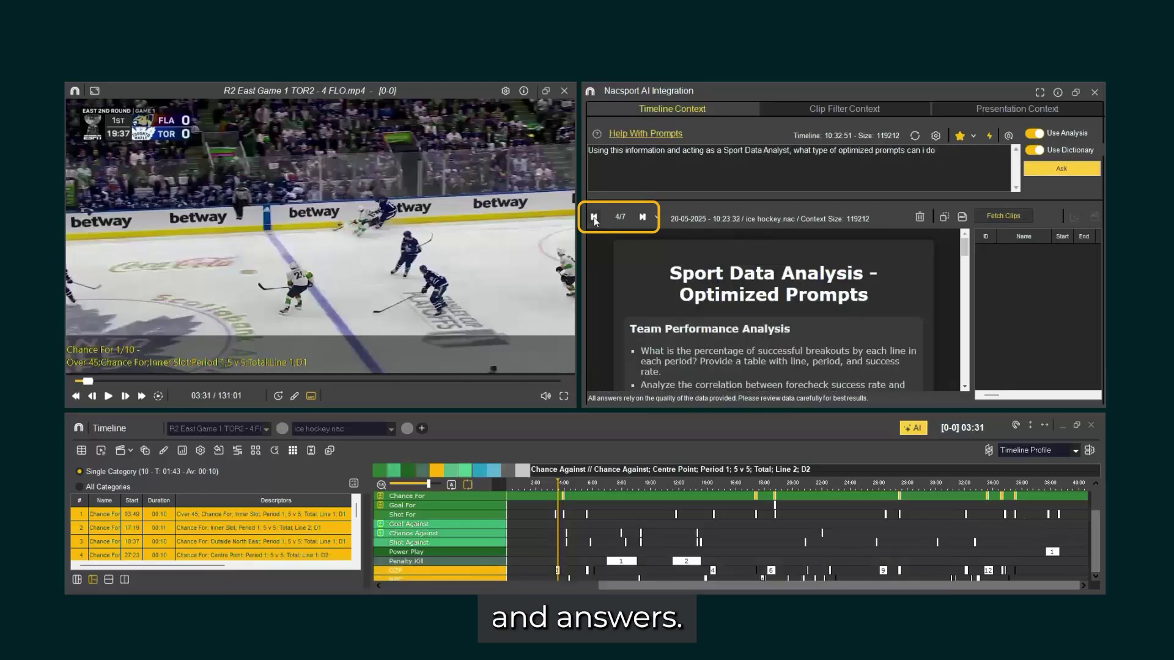
pyautogui.click(593, 217)
pyautogui.click(594, 218)
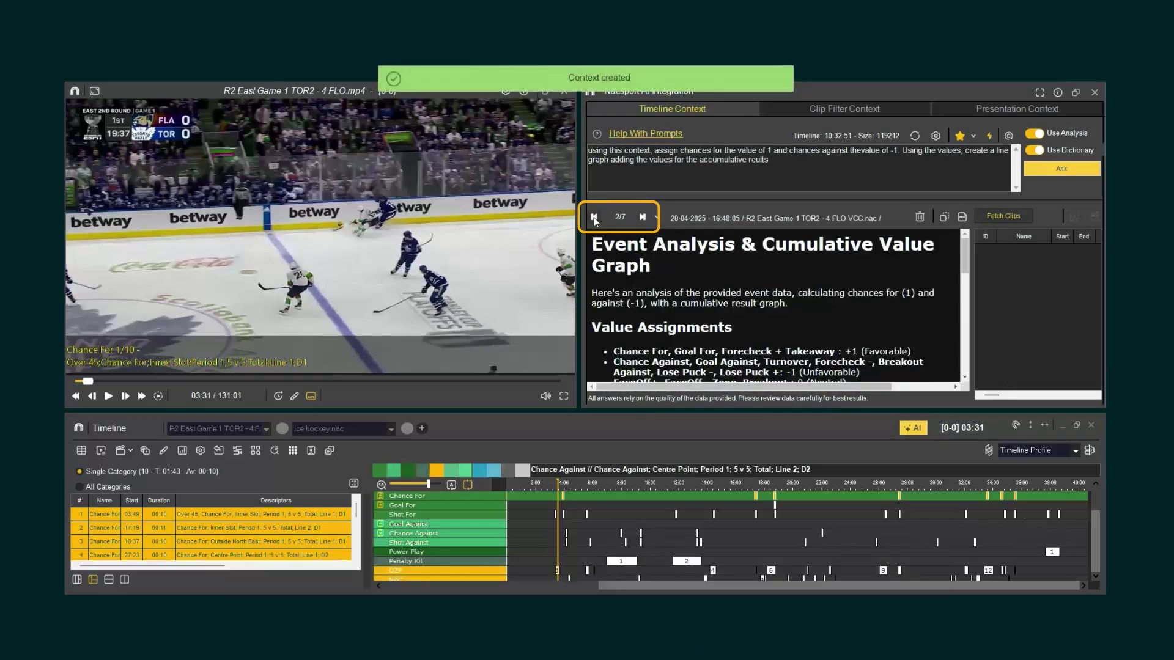
pyautogui.click(594, 217)
pyautogui.click(643, 217)
pyautogui.click(644, 217)
pyautogui.click(644, 217)
pyautogui.click(644, 217)
pyautogui.click(644, 218)
pyautogui.click(644, 217)
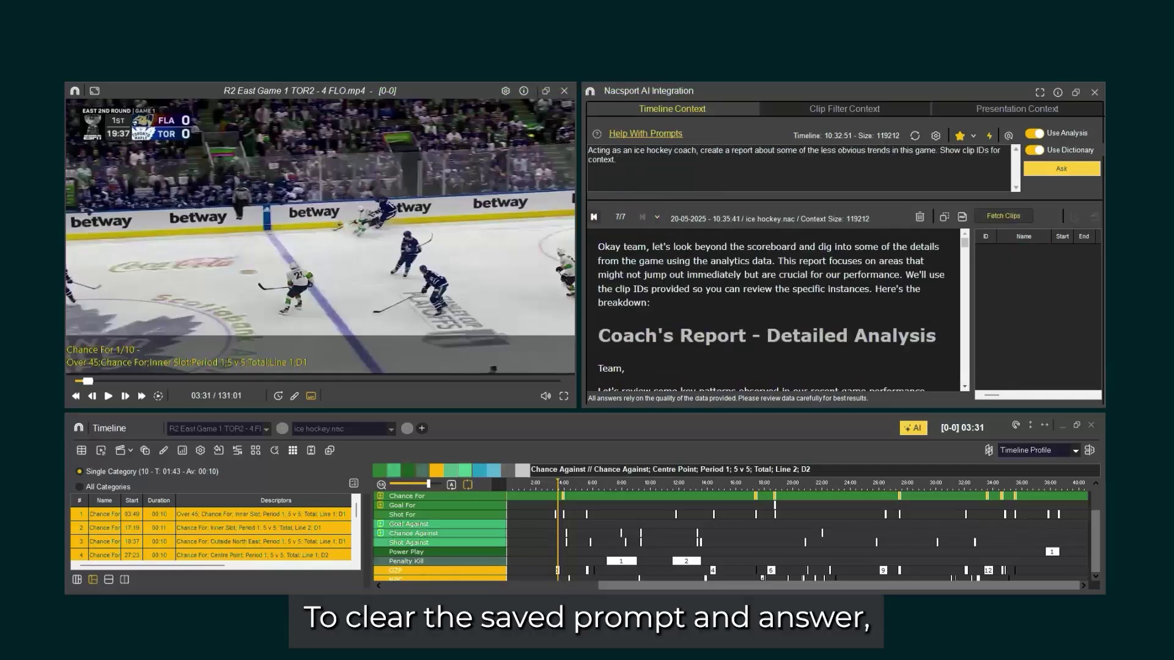
# Delete answer 7/7, copy the returned coach's report, and save it as Nacsport_AI_.pdf.
pyautogui.click(921, 217)
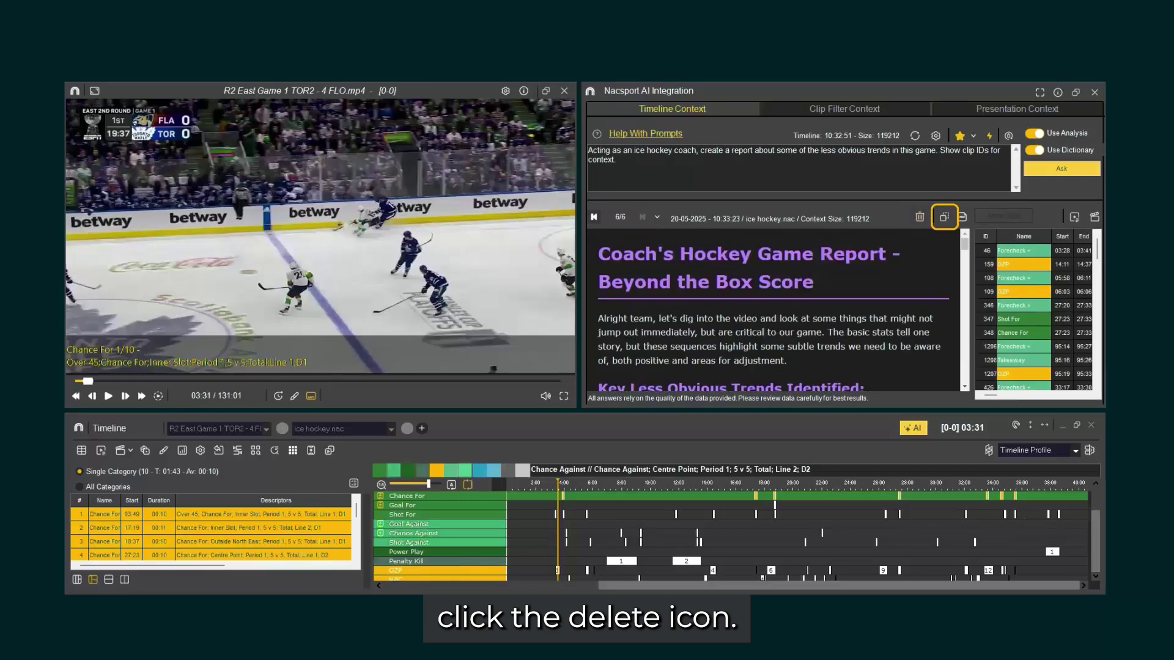
pyautogui.click(945, 220)
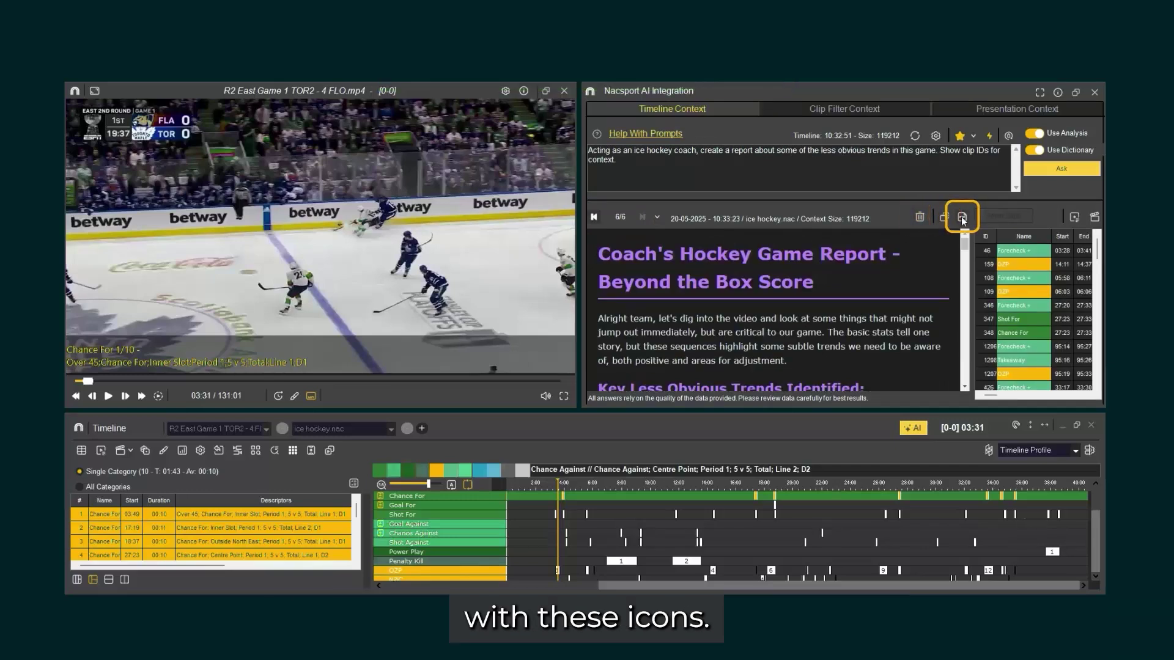
pyautogui.click(963, 220)
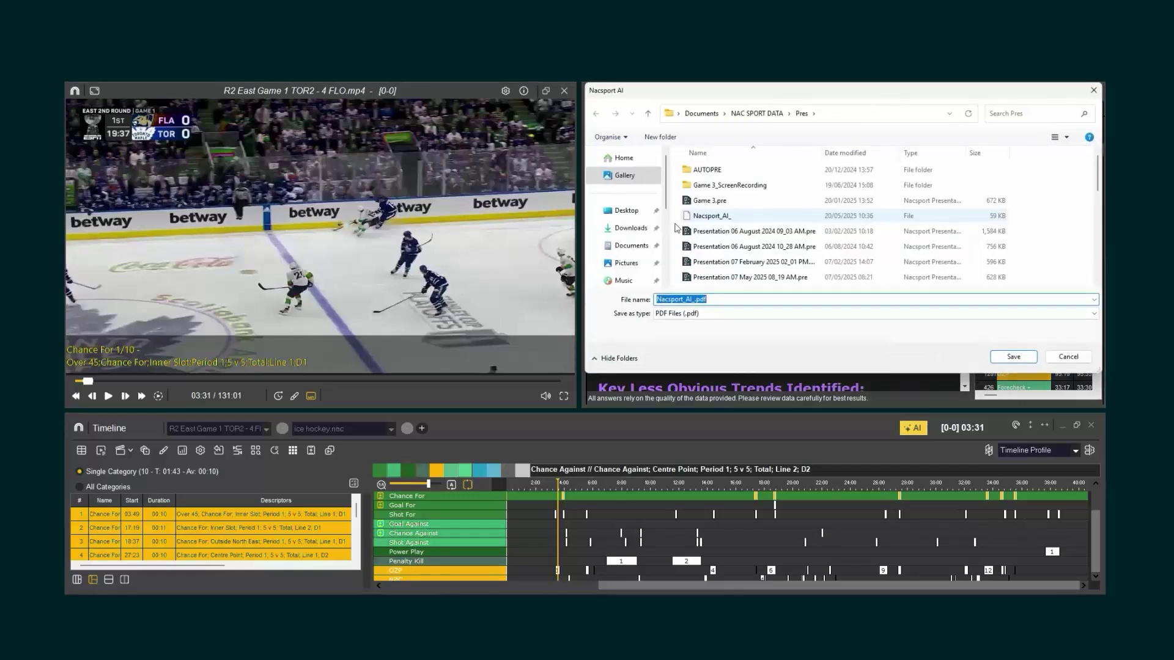
pyautogui.click(624, 229)
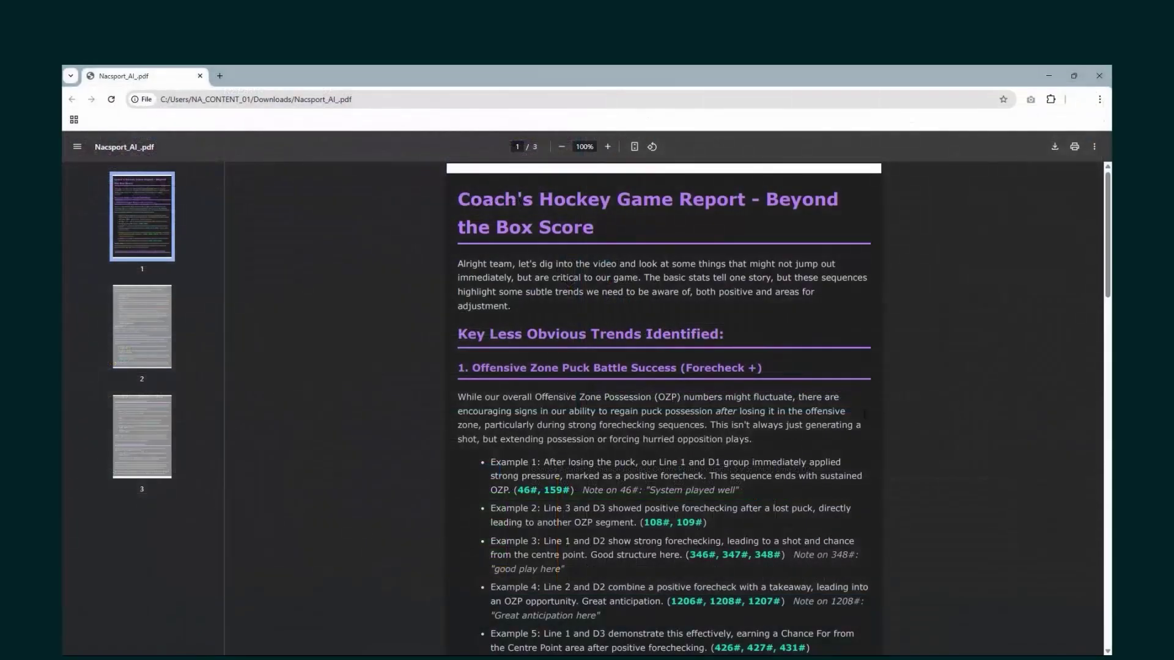
# Scroll through the exported Nacsport_AI_.pdf in Chrome and back to the top.
pyautogui.scroll(-20, 664, 410)
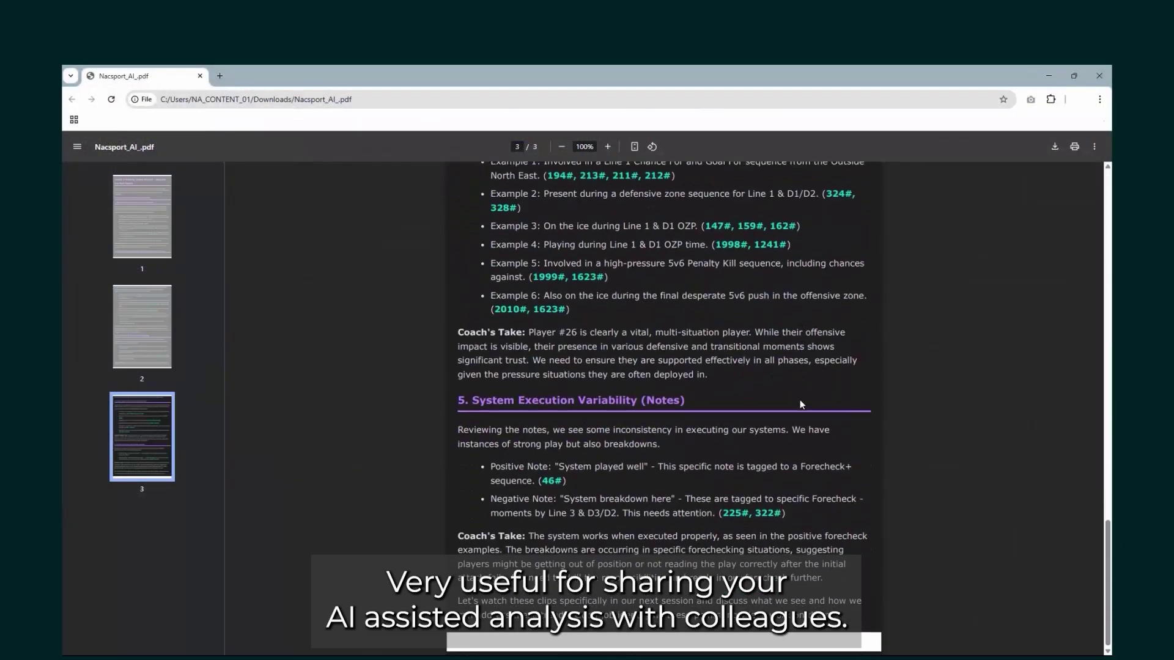
pyautogui.scroll(15, 797, 398)
pyautogui.scroll(10, 798, 402)
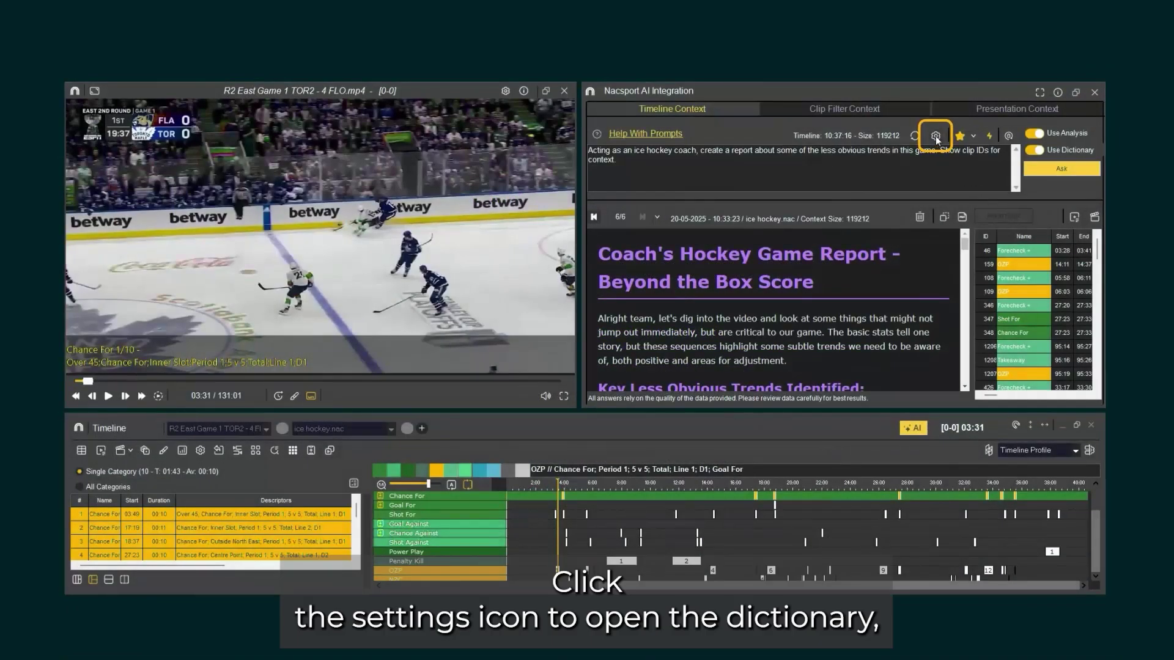
# Open the Edit Category / Descriptor Names editor and select the OZP row in Categories.
pyautogui.click(935, 136)
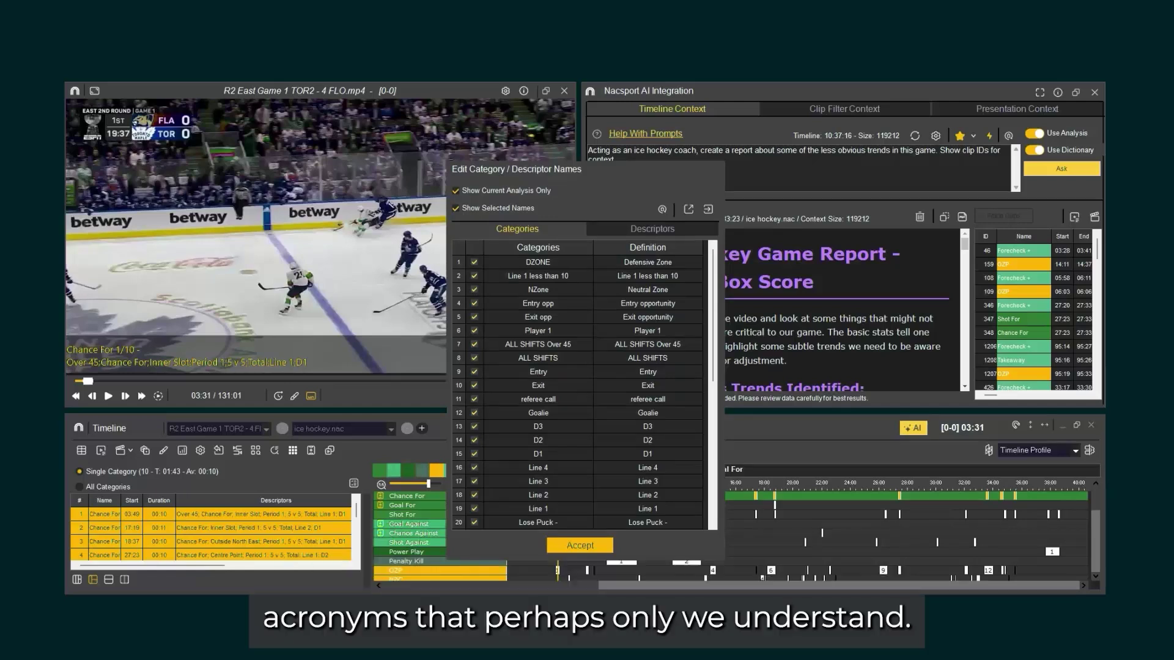
pyautogui.scroll(-2, 636, 341)
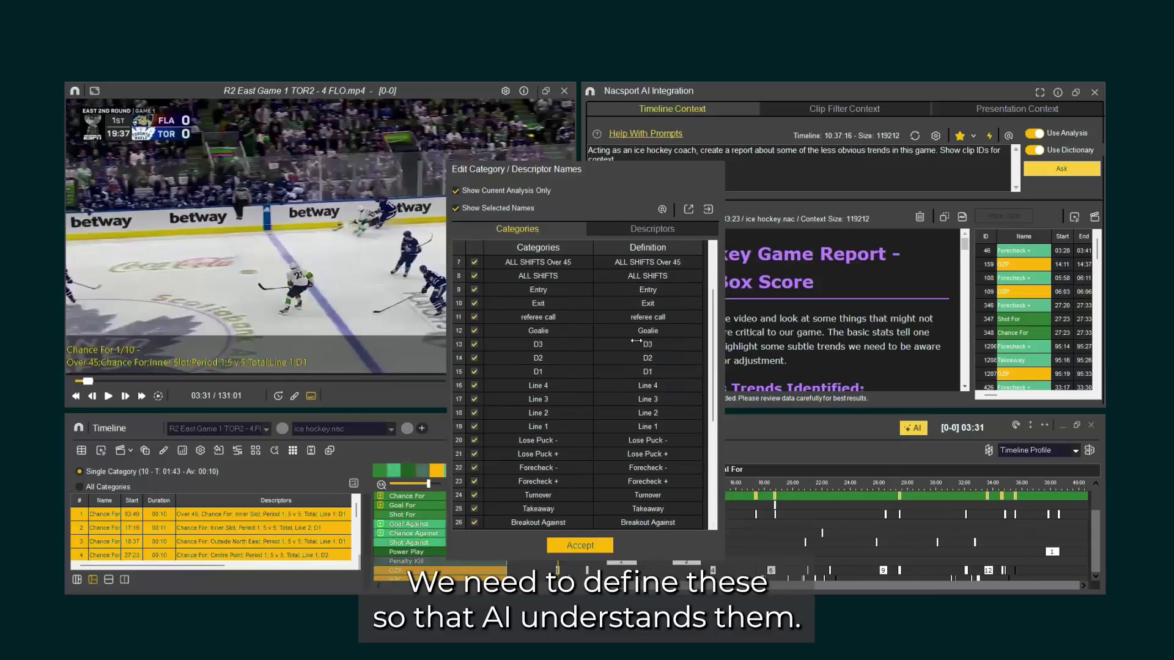
pyautogui.scroll(-5, 636, 341)
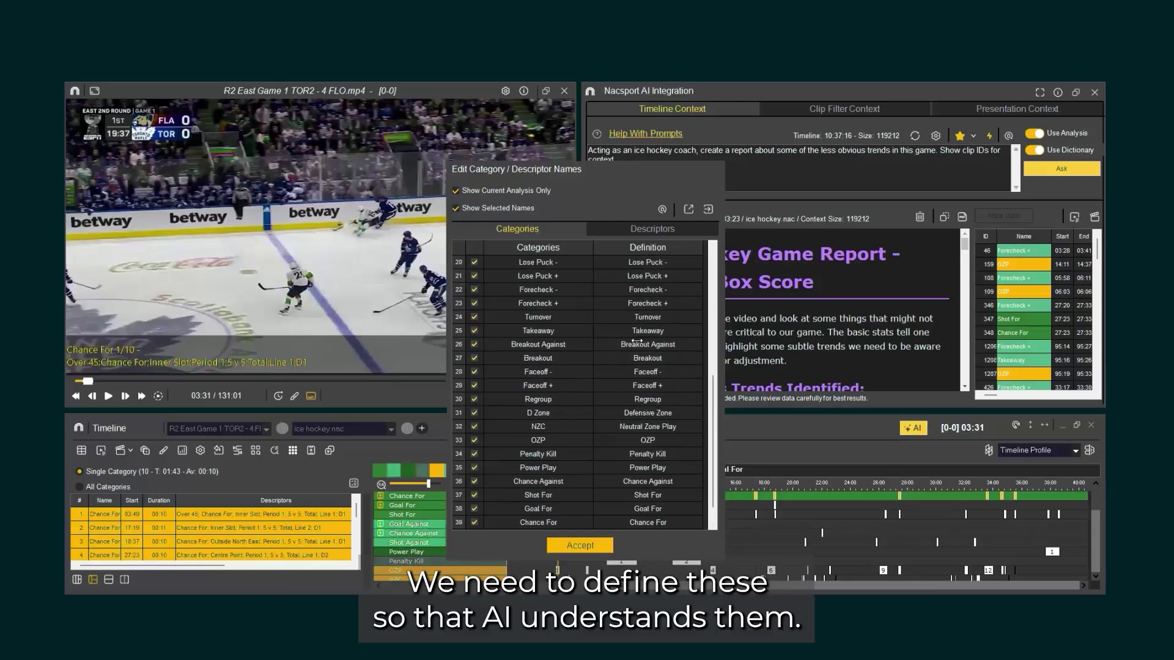
pyautogui.scroll(-1, 636, 340)
pyautogui.click(578, 400)
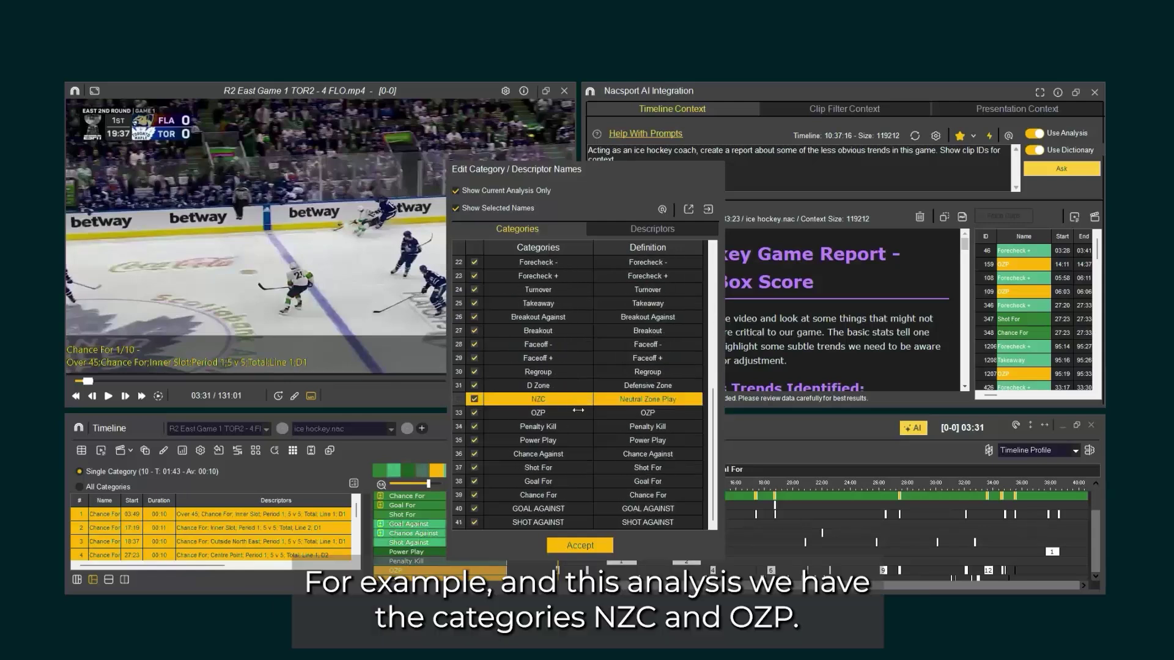
pyautogui.click(578, 413)
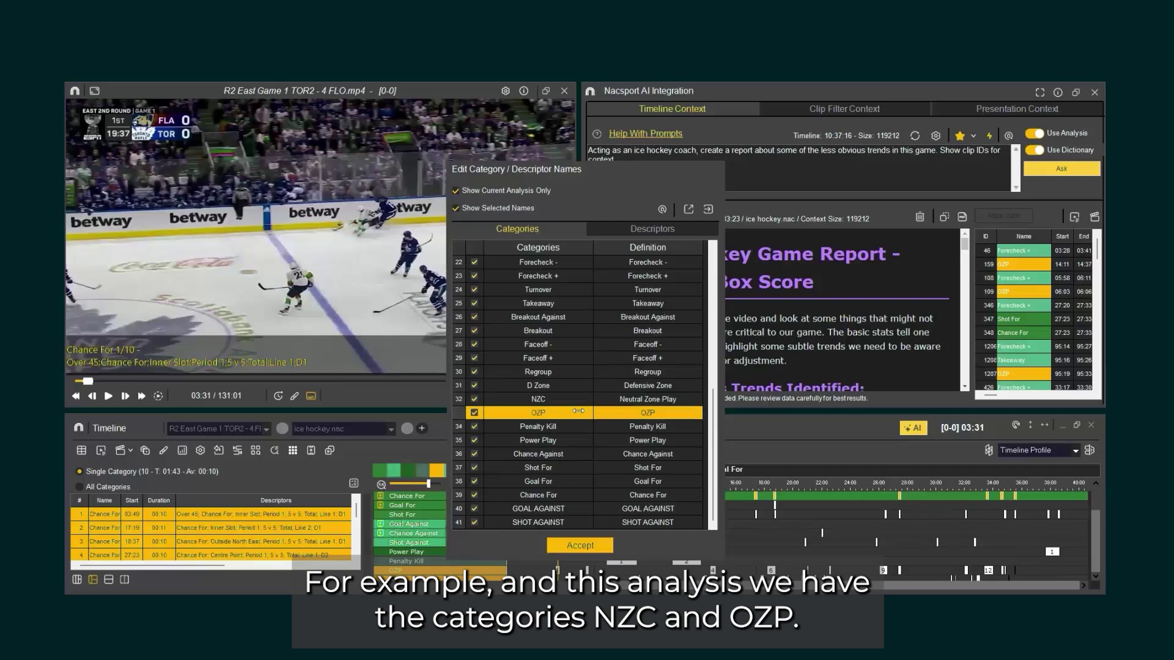
# Define OZP as 'Offensive Zone Play', then compare the Descriptors and Categories lists.
pyautogui.doubleClick(662, 414)
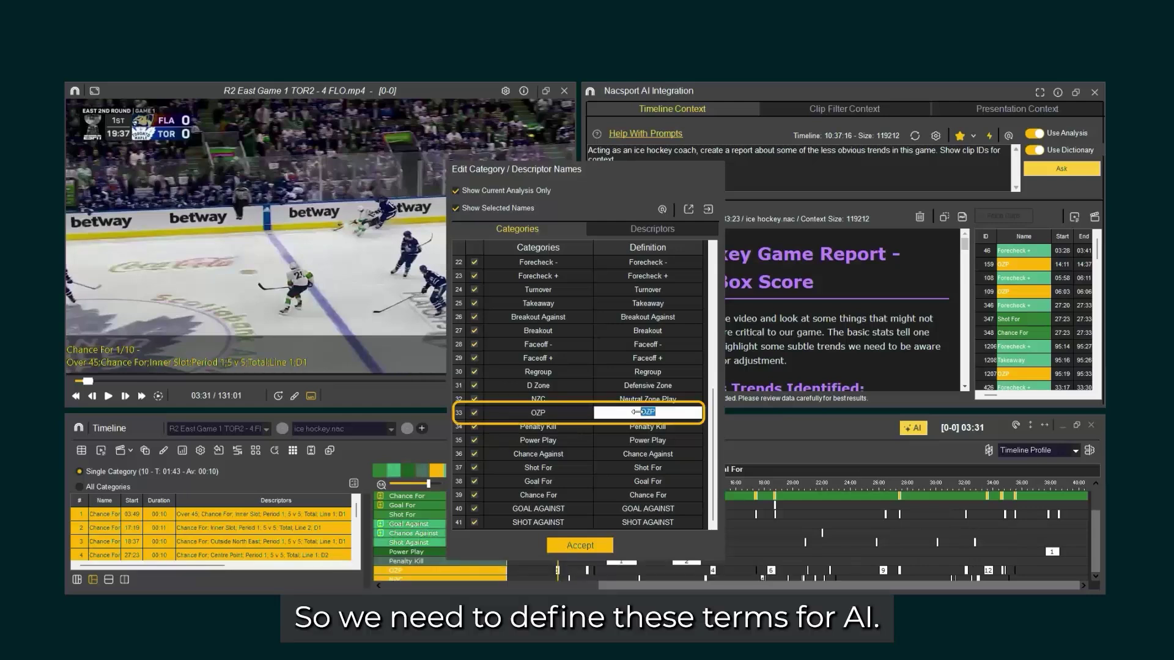
pyautogui.write('Offensive Zone Play')
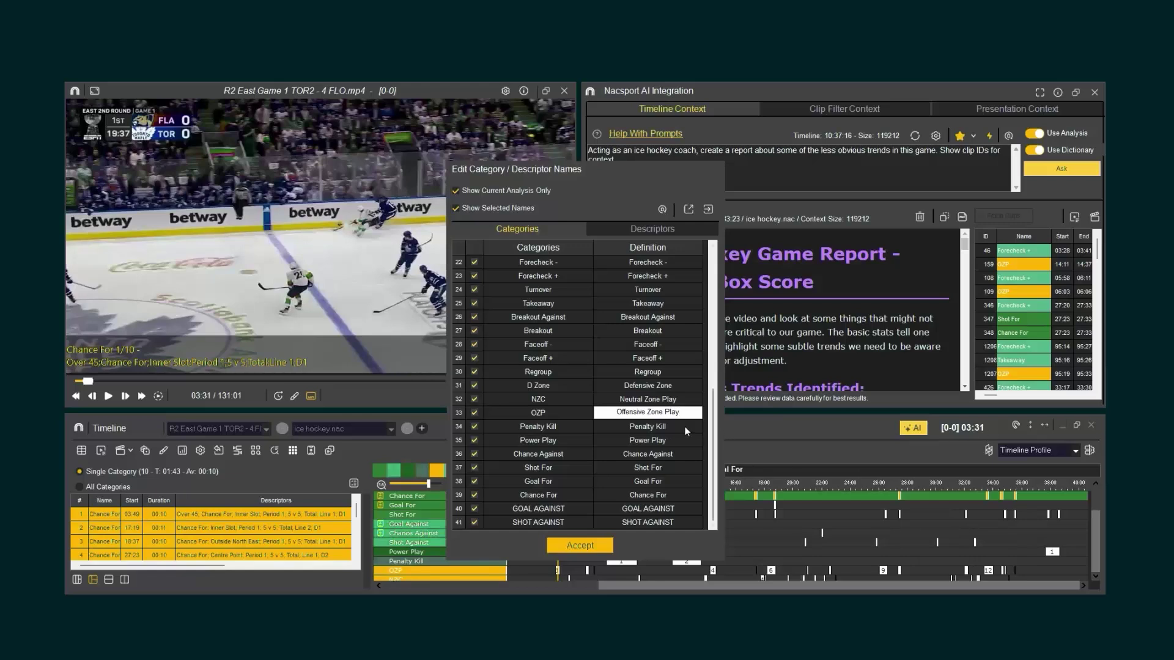
pyautogui.click(620, 228)
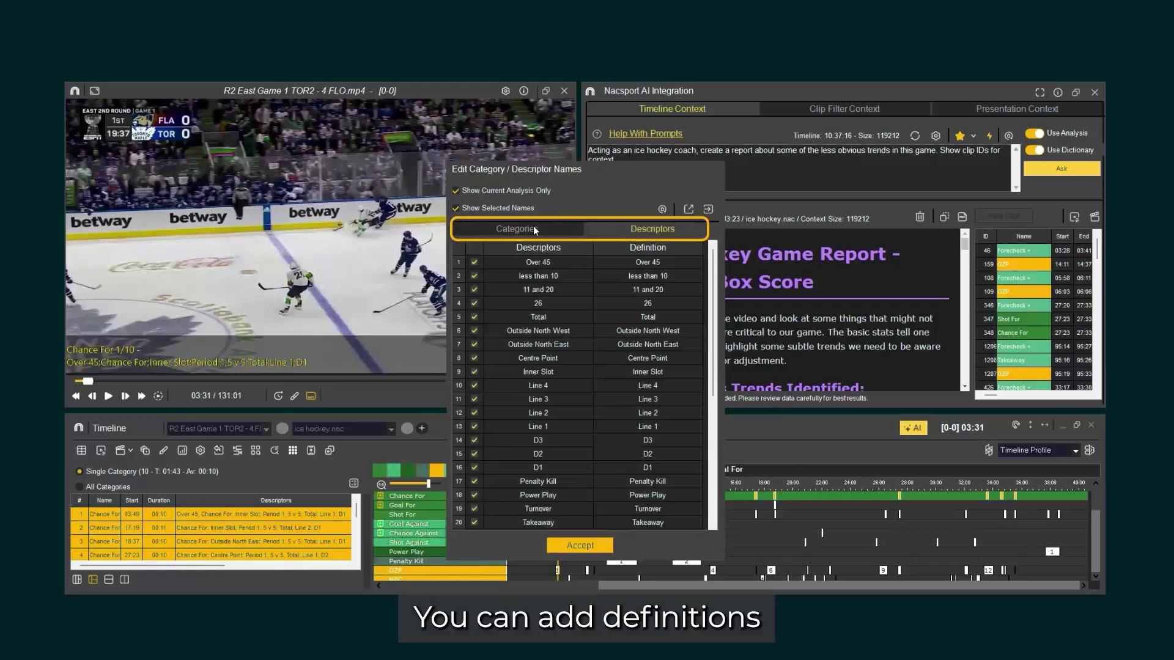
pyautogui.click(536, 229)
pyautogui.click(628, 225)
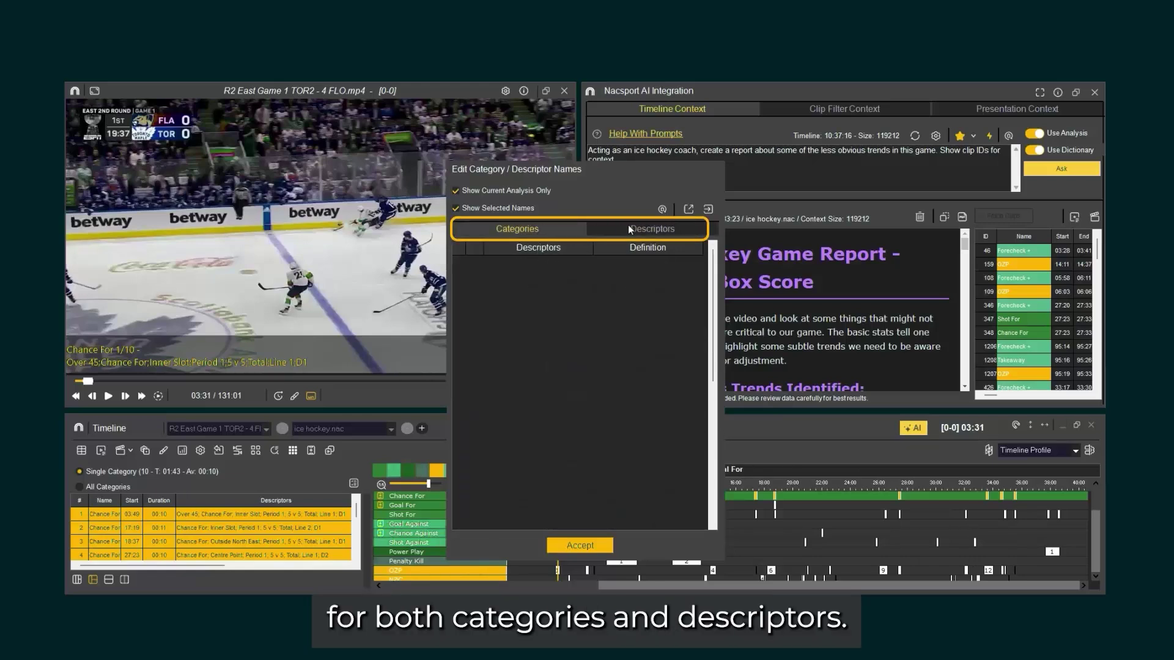
pyautogui.click(523, 226)
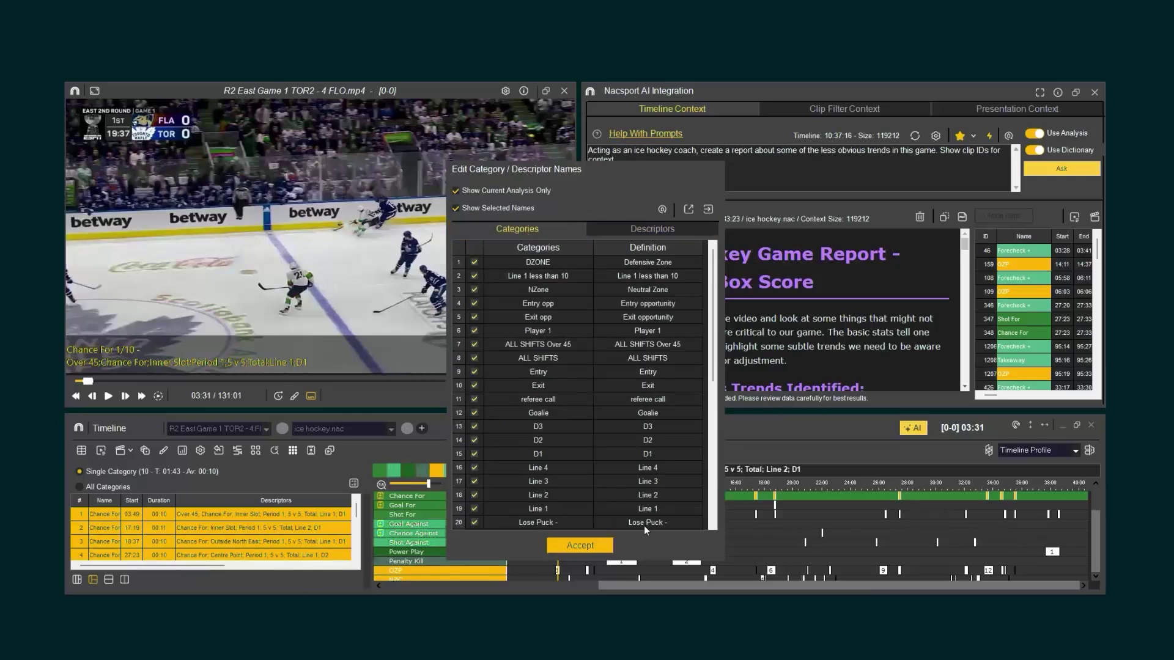
# Accept the edited definitions and leave Use Dictionary switched on after toggling it.
pyautogui.click(572, 541)
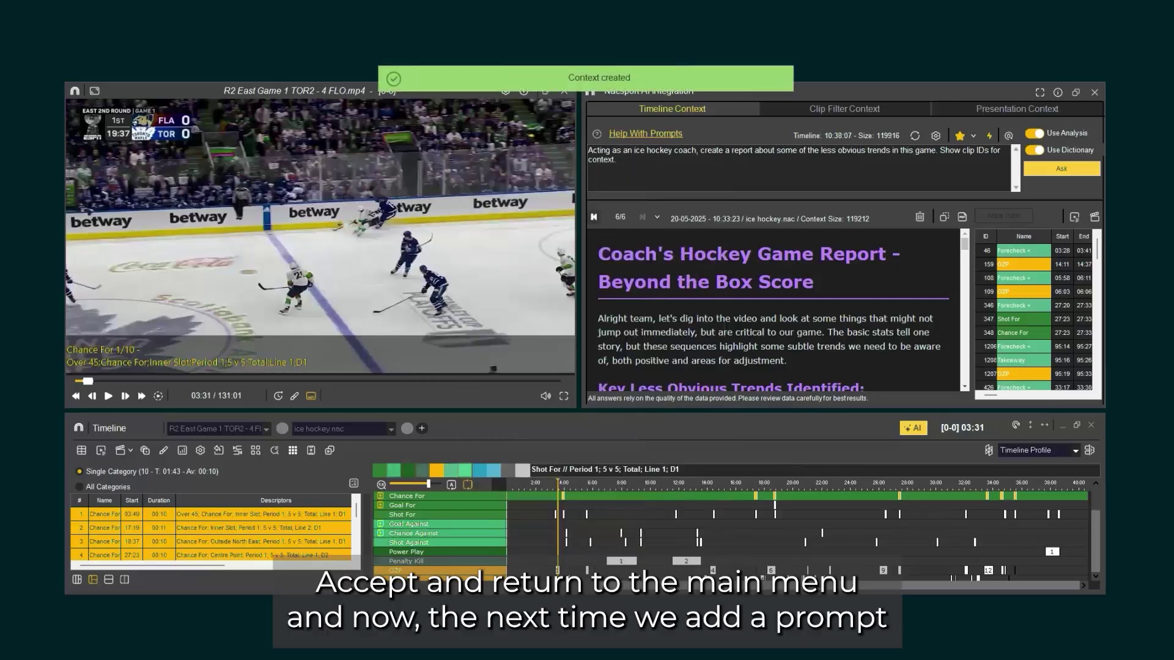
pyautogui.click(1040, 151)
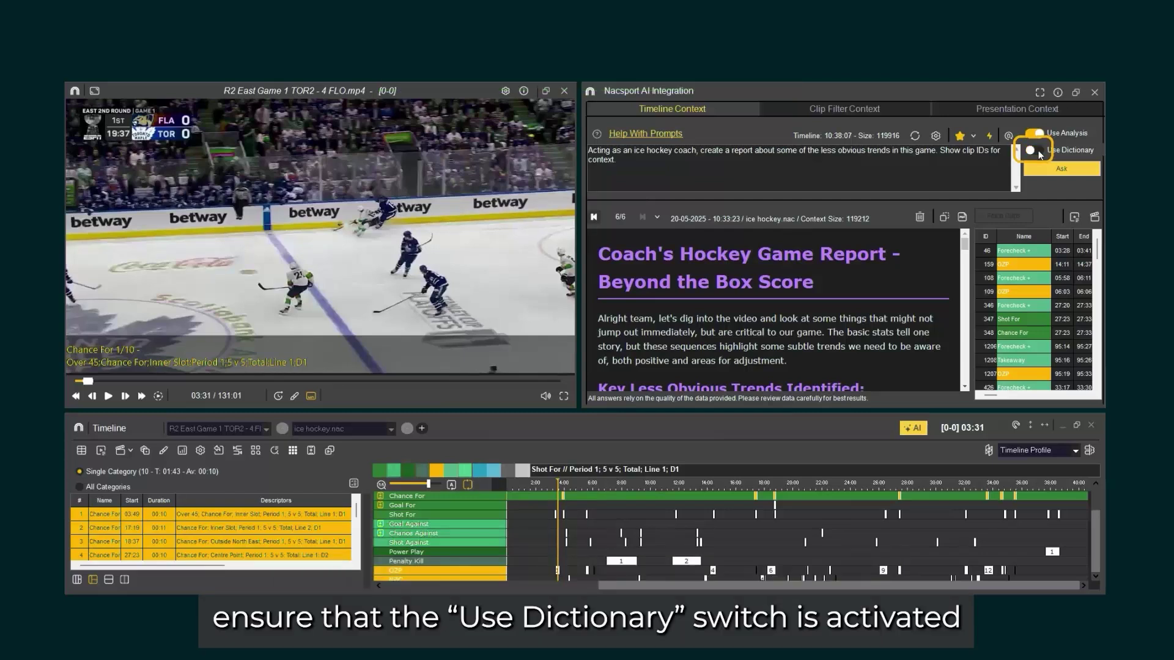
pyautogui.click(1039, 151)
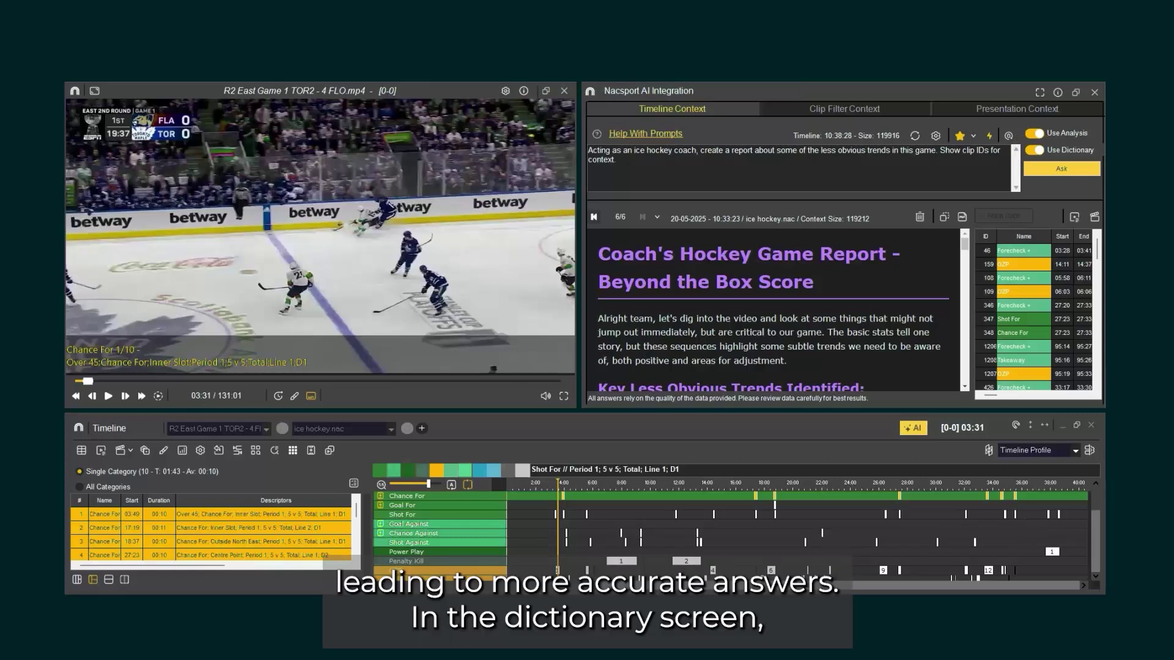
pyautogui.click(935, 136)
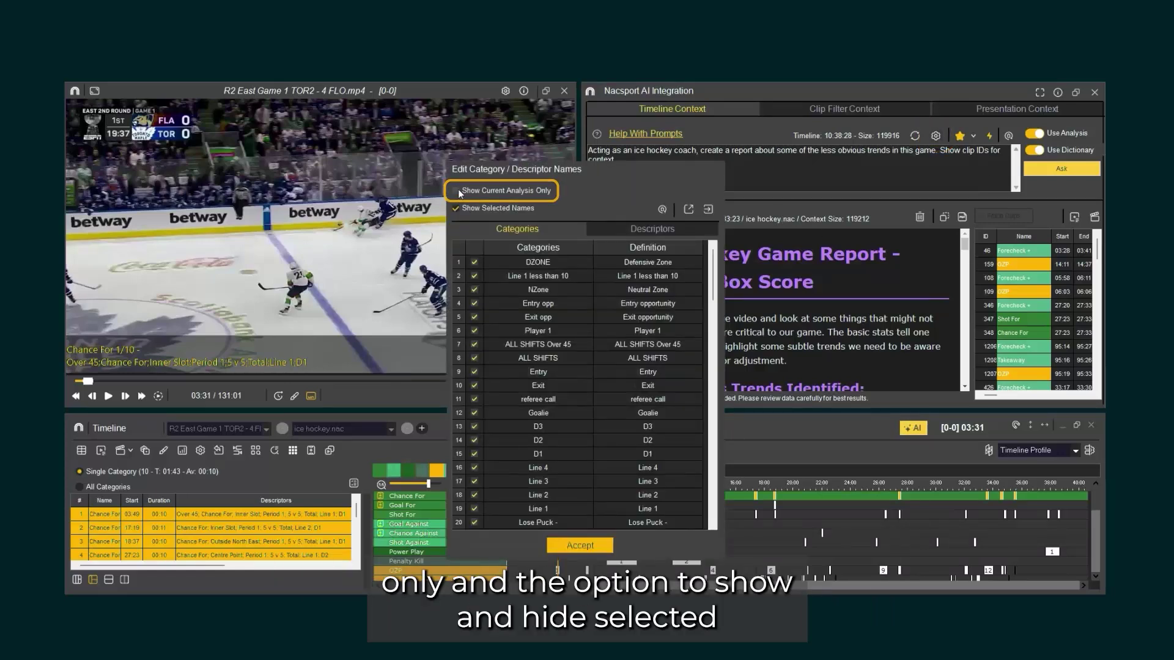
pyautogui.click(458, 191)
pyautogui.click(457, 207)
pyautogui.click(459, 208)
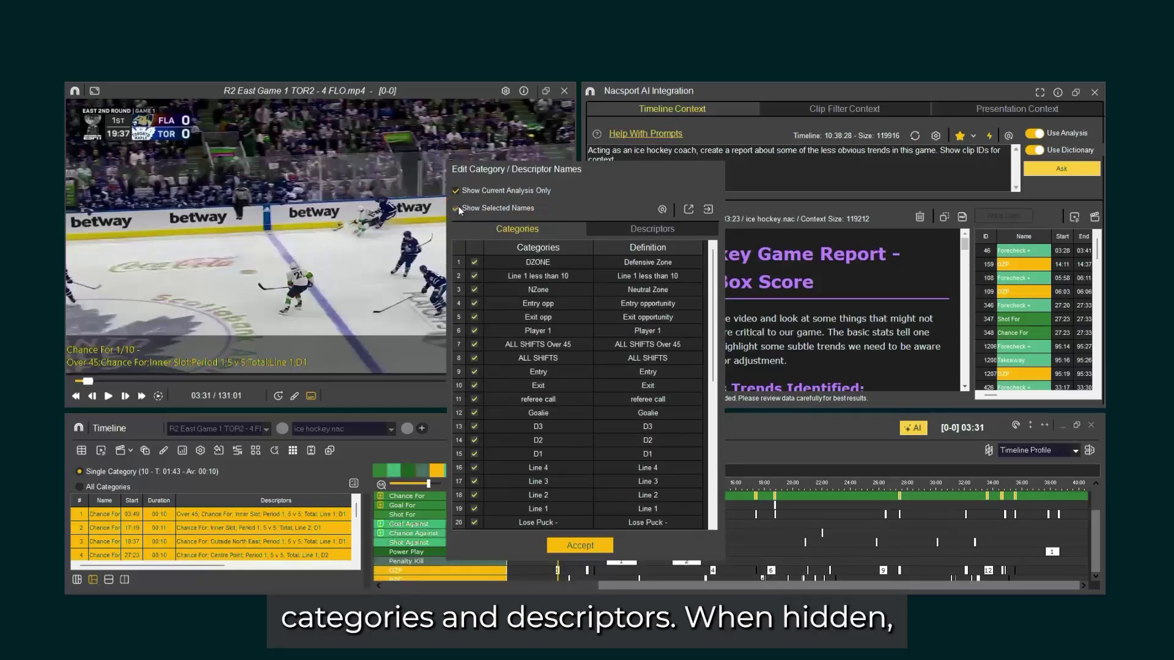
pyautogui.click(458, 208)
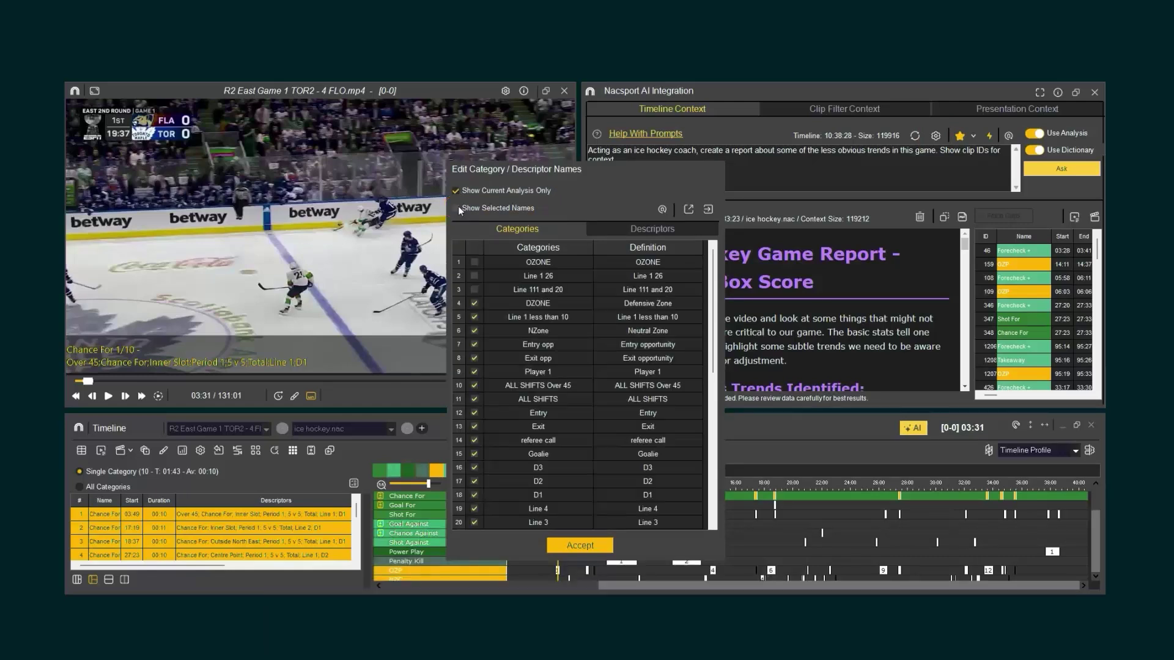
pyautogui.click(458, 208)
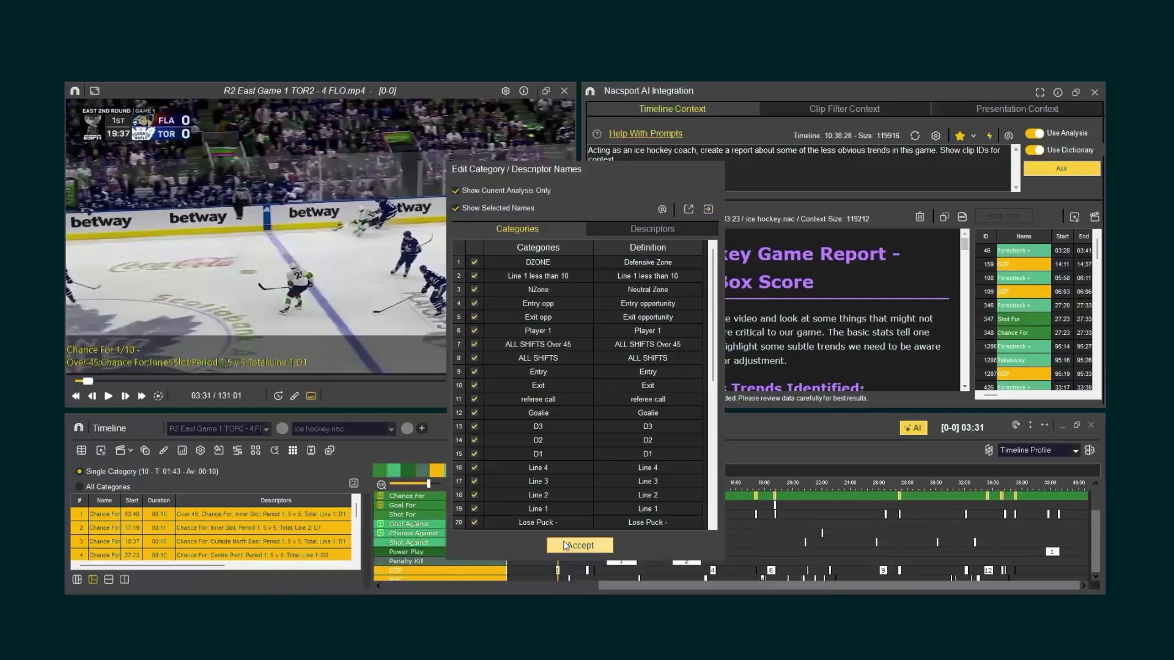
pyautogui.click(589, 545)
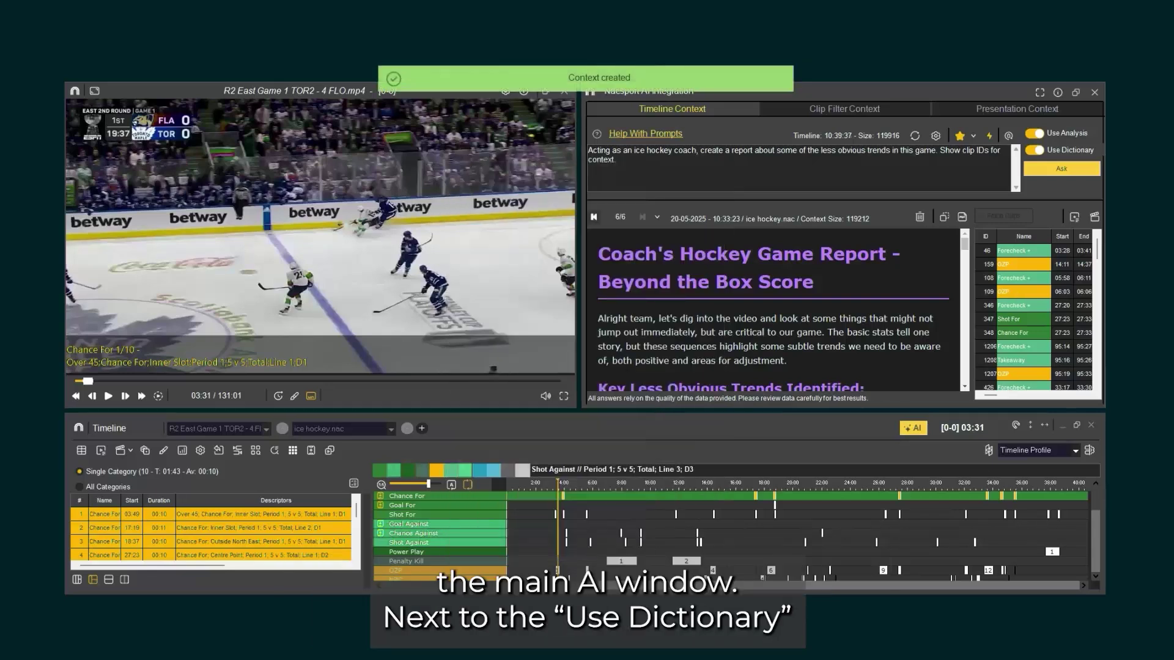
# With Use Analysis left off, replace the prompt with the 2020 Stanley Cup question and ask it.
pyautogui.click(1035, 134)
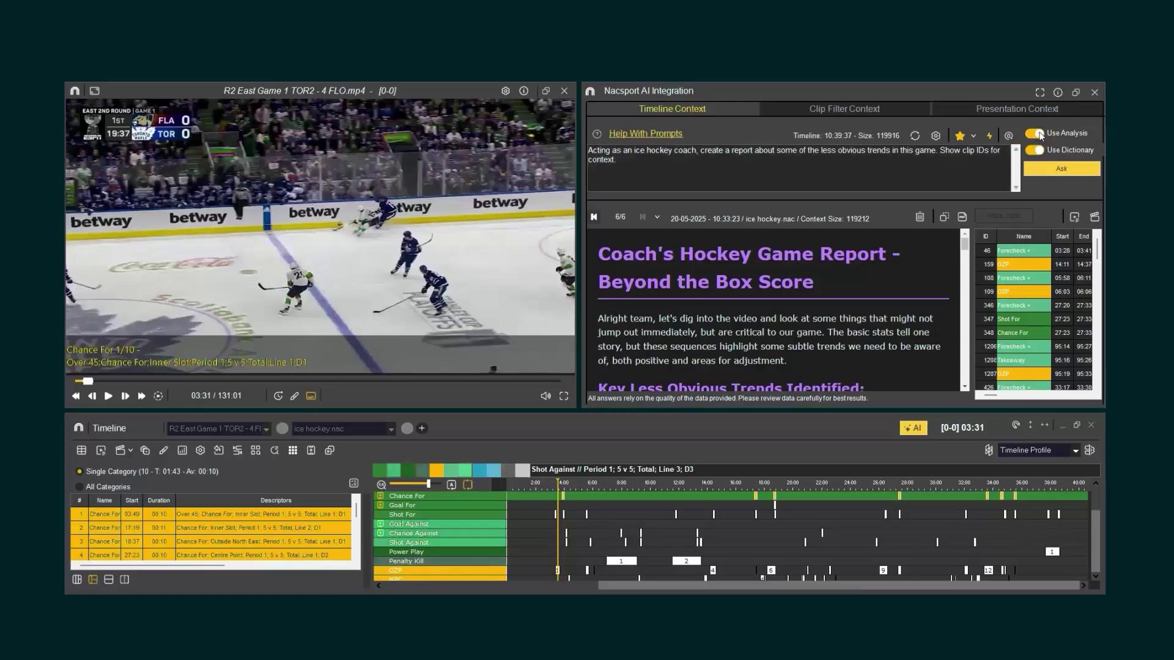
pyautogui.click(1035, 134)
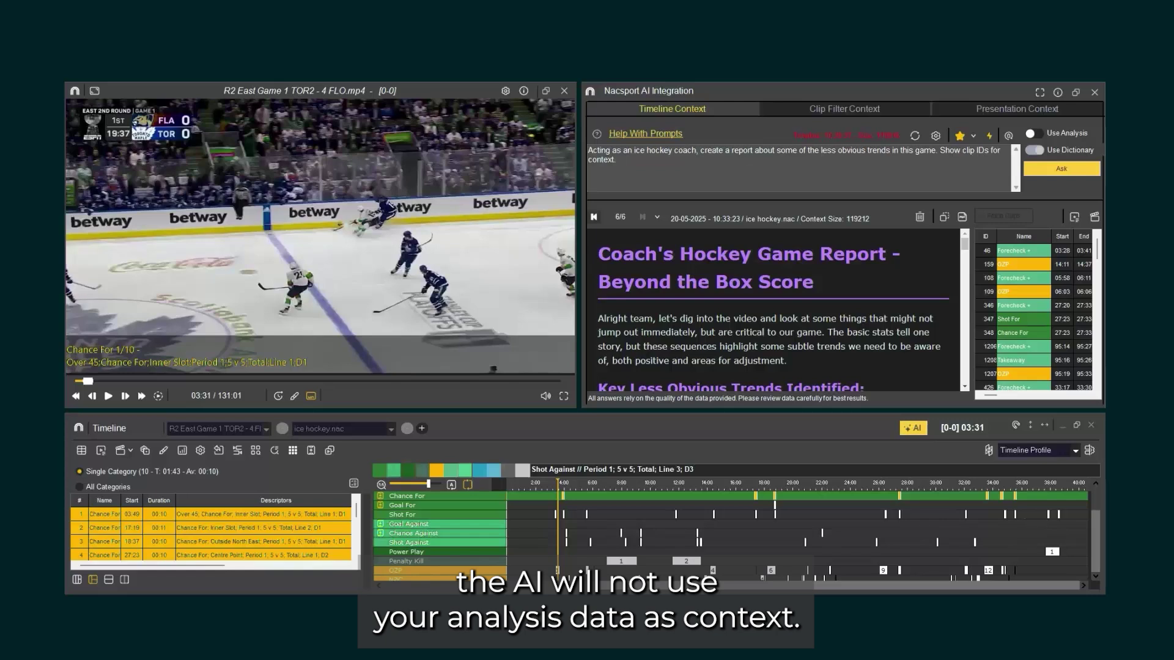
pyautogui.moveTo(647, 159); pyautogui.dragTo(586, 145)
pyautogui.write('Who won the 2020 Stanley Cup final?')
pyautogui.click(1056, 170)
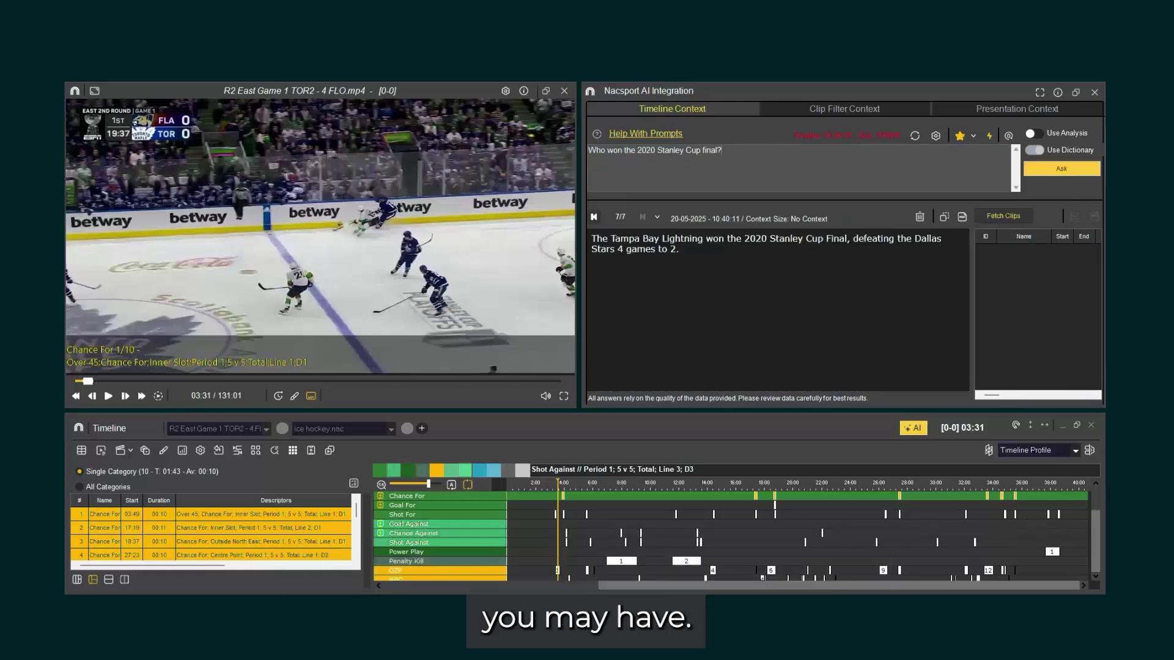
# Show the license token usage summary from the AI Integration info icon.
pyautogui.click(1057, 92)
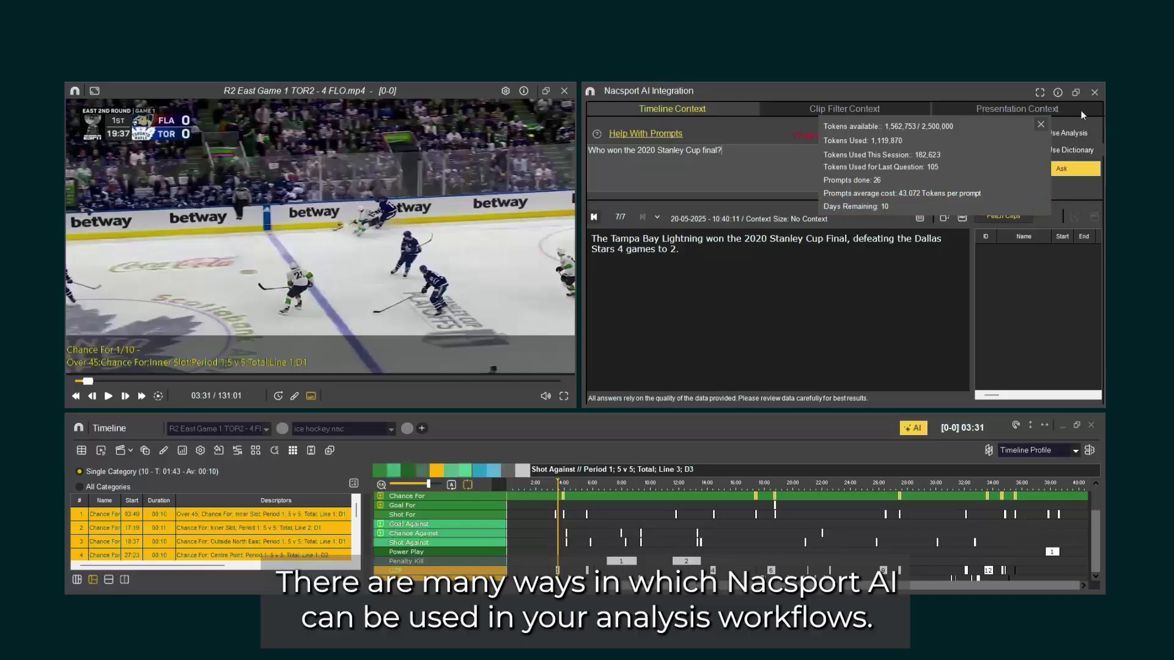
# Close the token details and go back to answer 6/7, the 'Beyond the Box Score' report.
pyautogui.click(1040, 125)
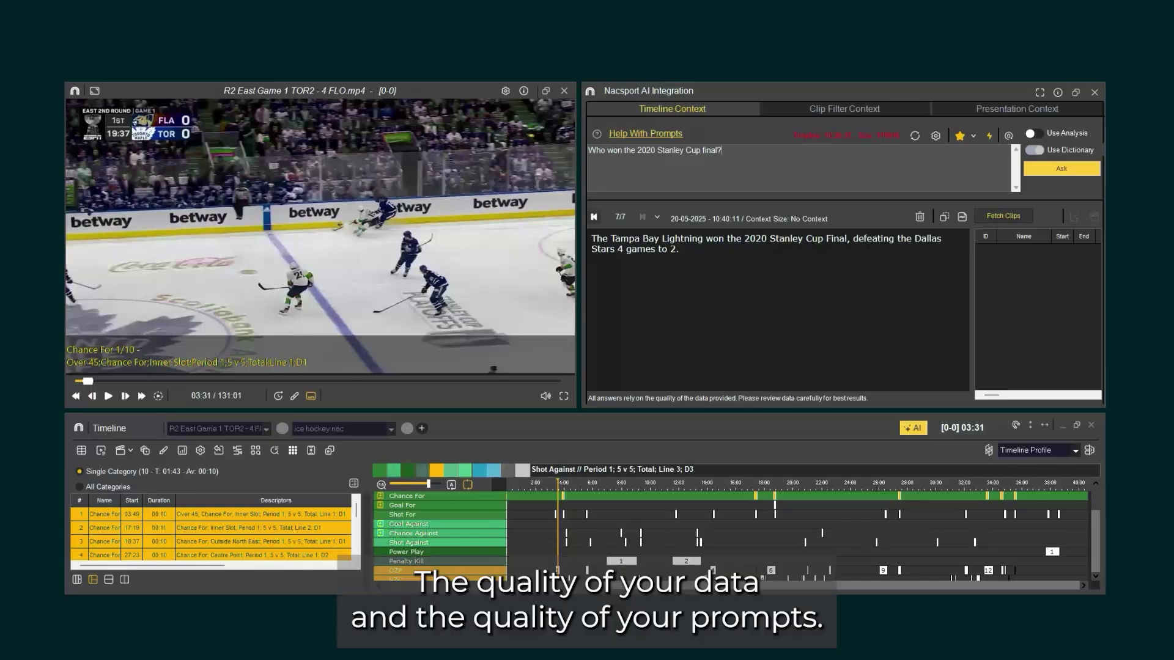
pyautogui.click(595, 218)
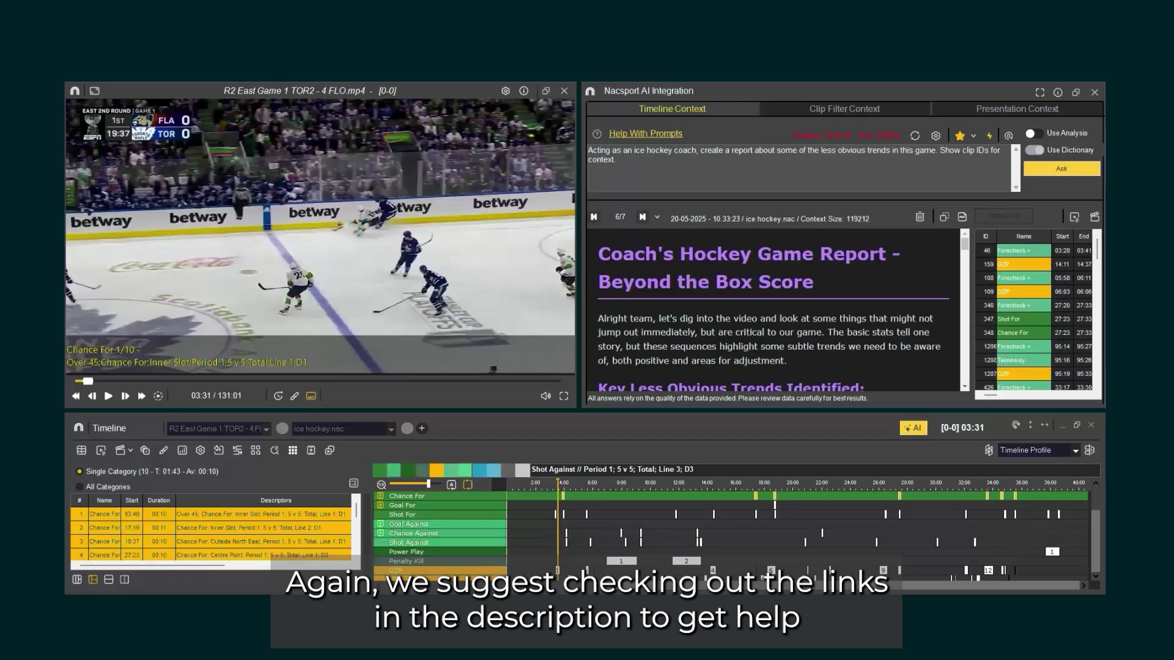